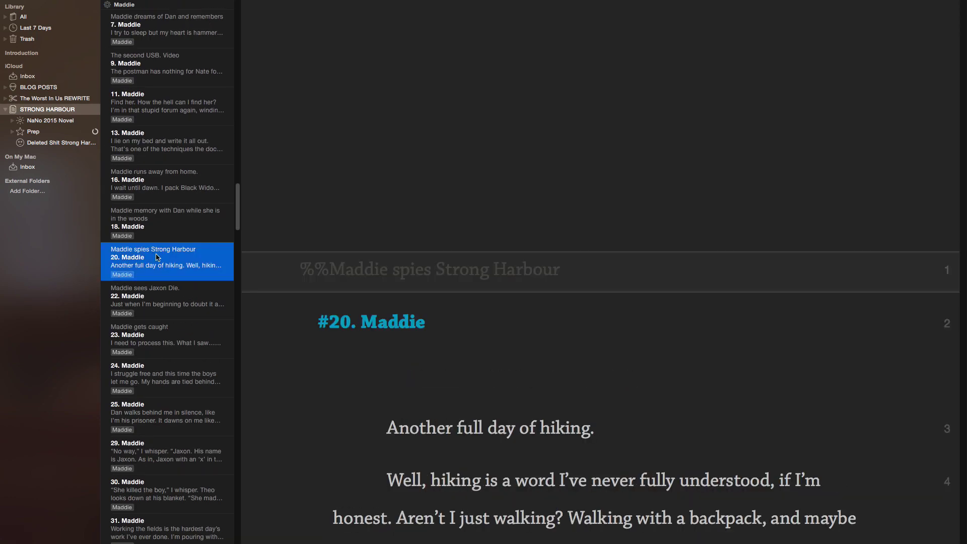
Step: Open the 44. Maddie sheet in Strong Harbour, then switch to the iCloud Inbox
left_click(161, 272)
scroll(160, 262, "up", 15)
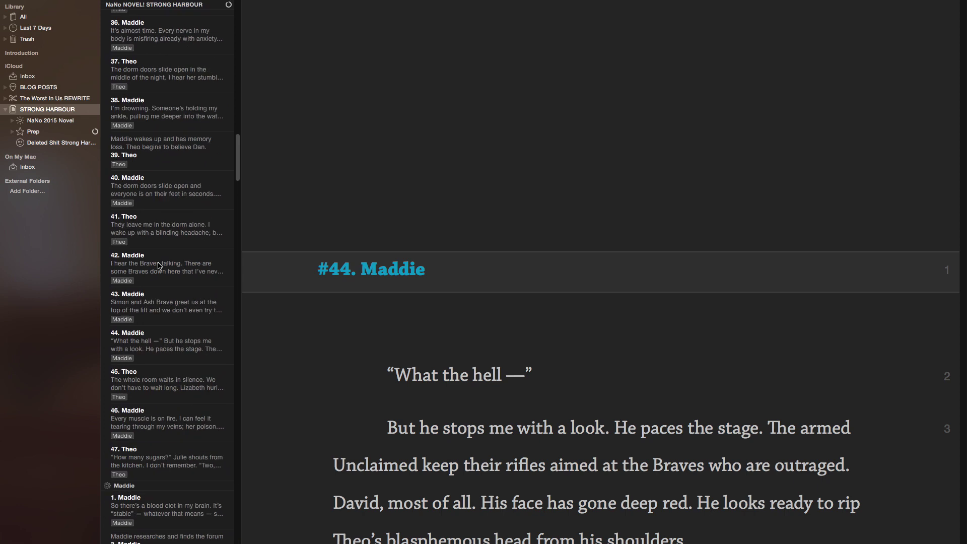
scroll(155, 246, "down", 20)
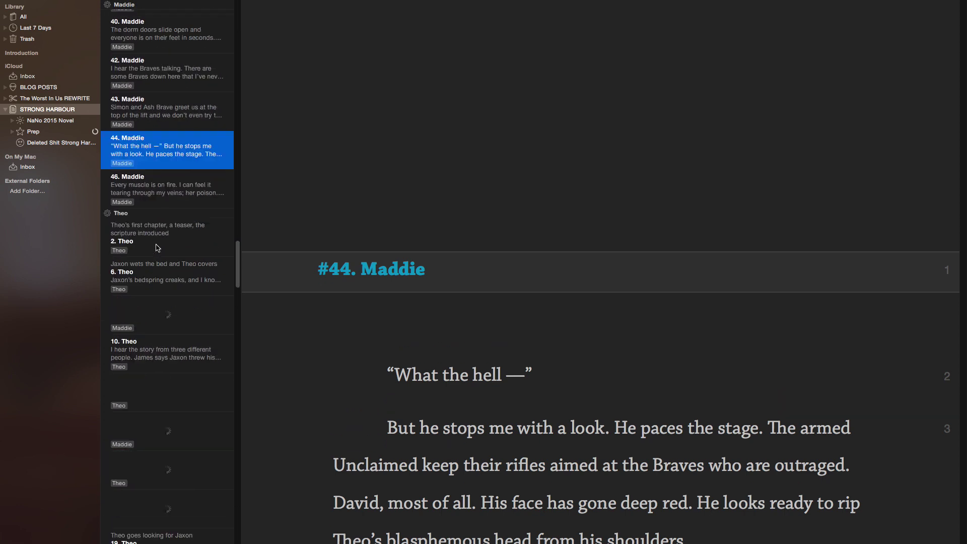
scroll(155, 279, "up", 10)
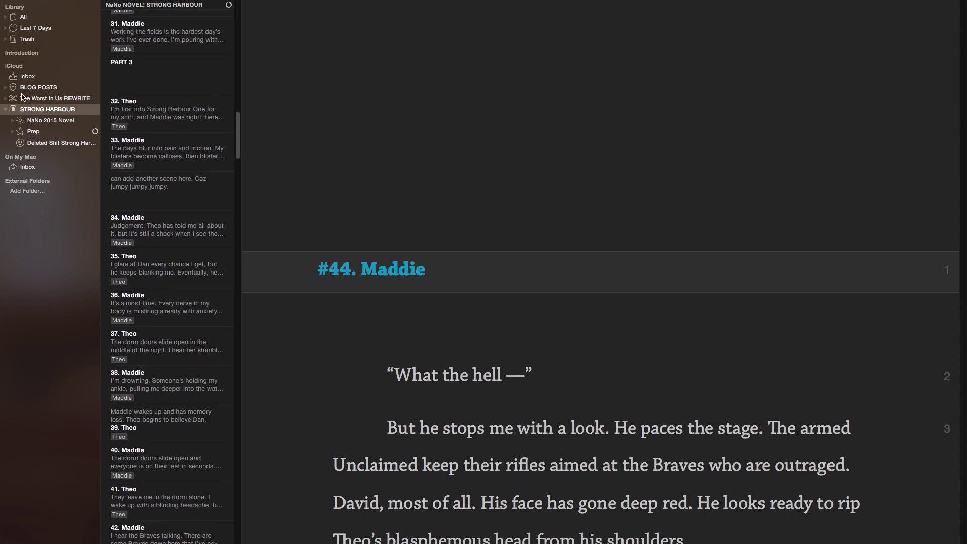
left_click(18, 78)
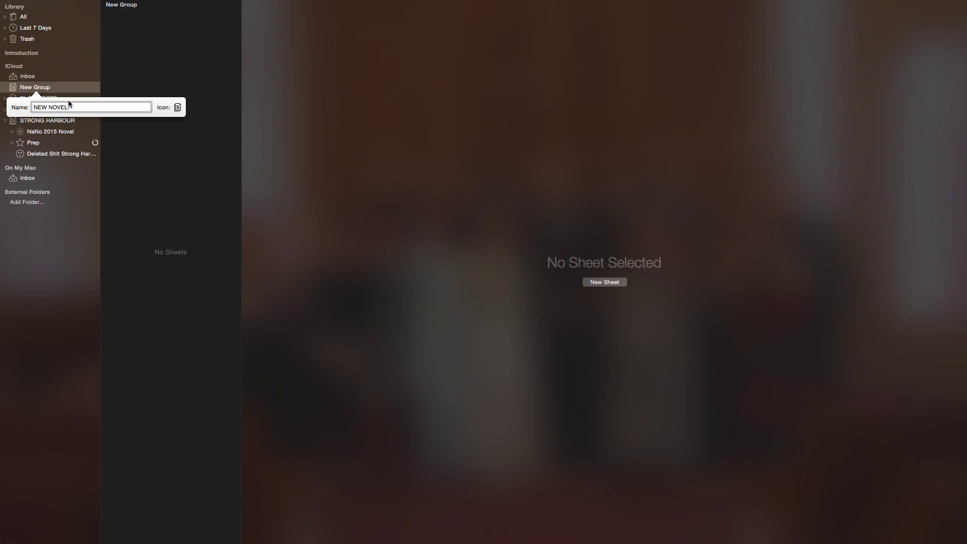
Step: Give the NEW NOVEL! group a magnifying-glass icon and confirm its name
left_click(177, 107)
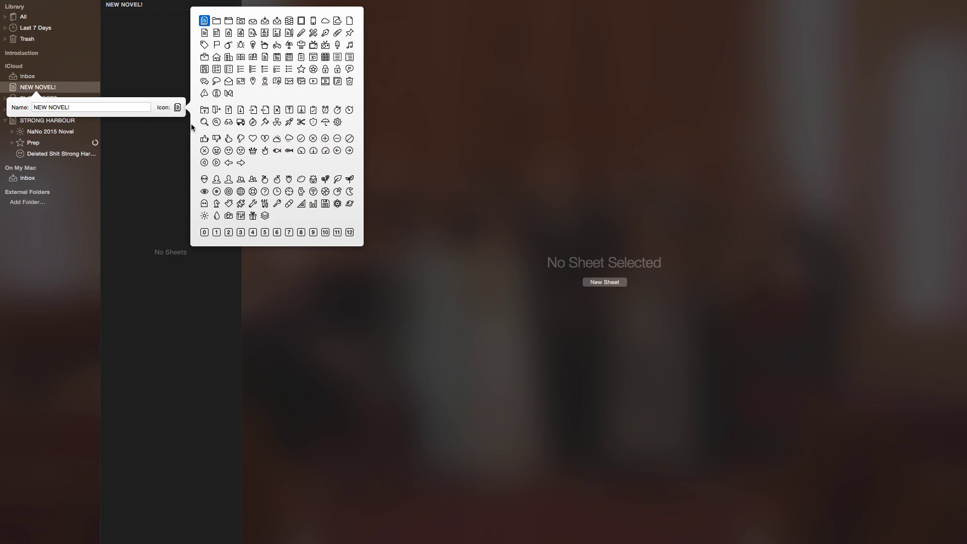
left_click(204, 122)
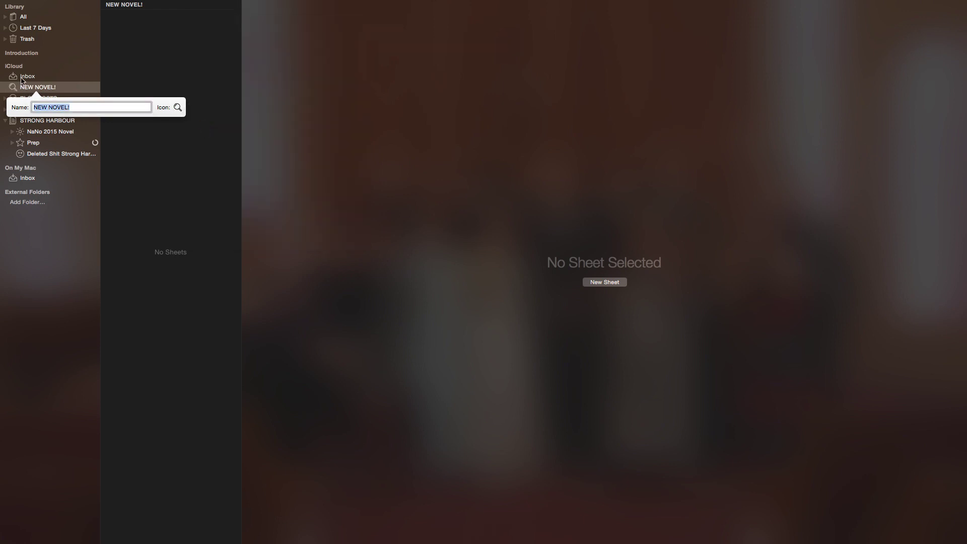
left_click(27, 87)
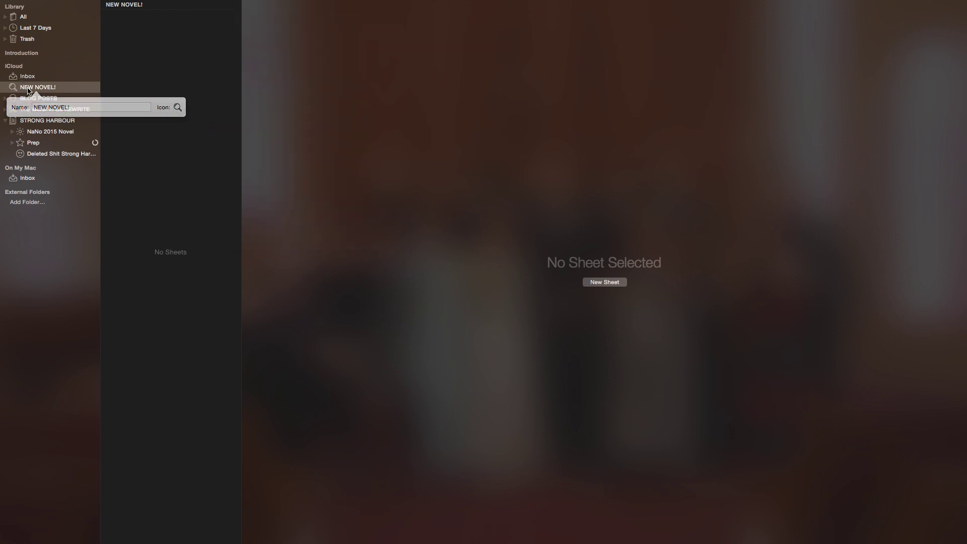
key("Return")
Step: Set a 60000-word goal on NEW NOVEL! and view Strong Harbour's 59,952/65,000 progress
right_click(58, 88)
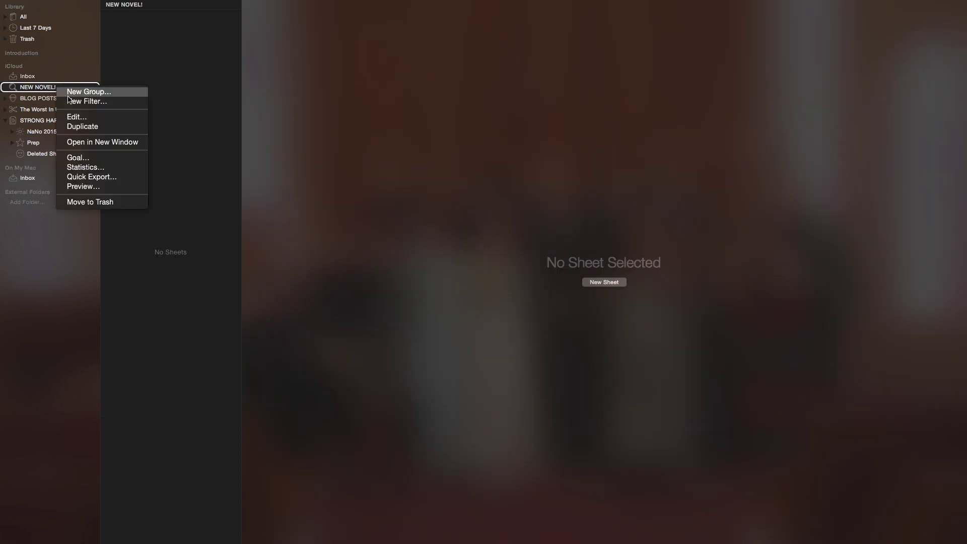
left_click(78, 157)
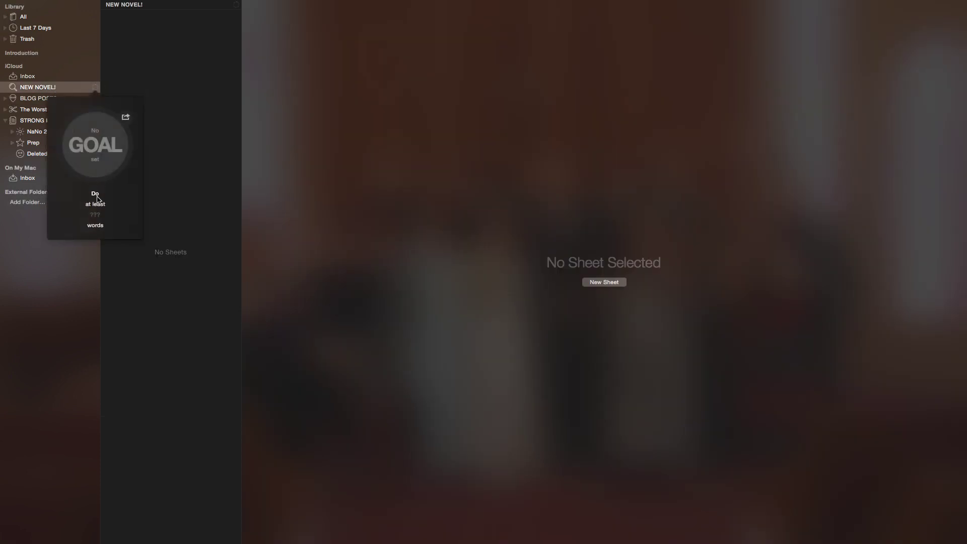
left_click(96, 215)
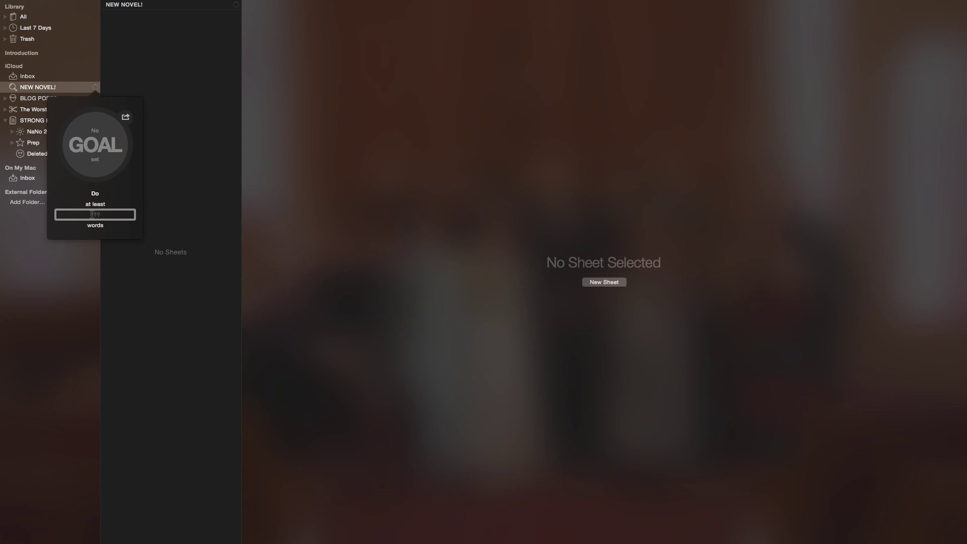
type("60000")
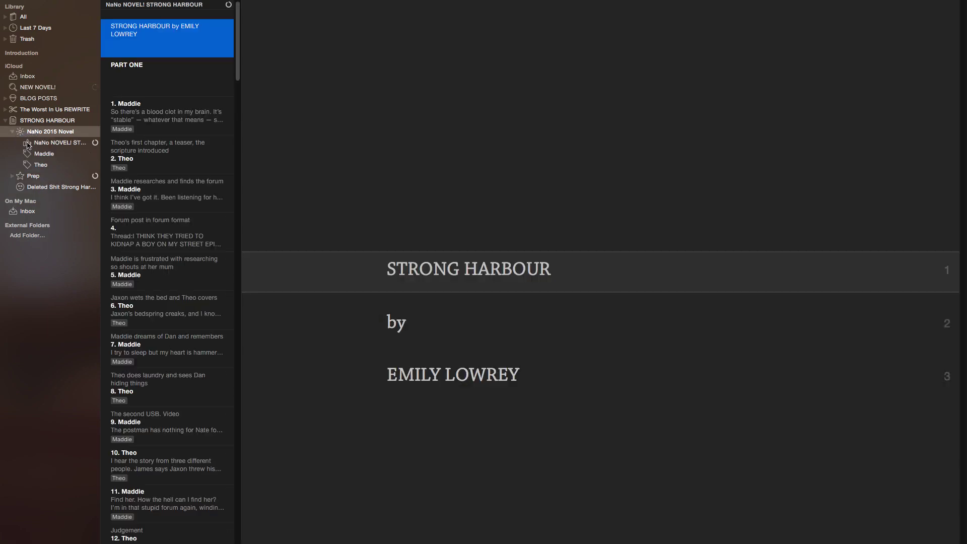
left_click(94, 144)
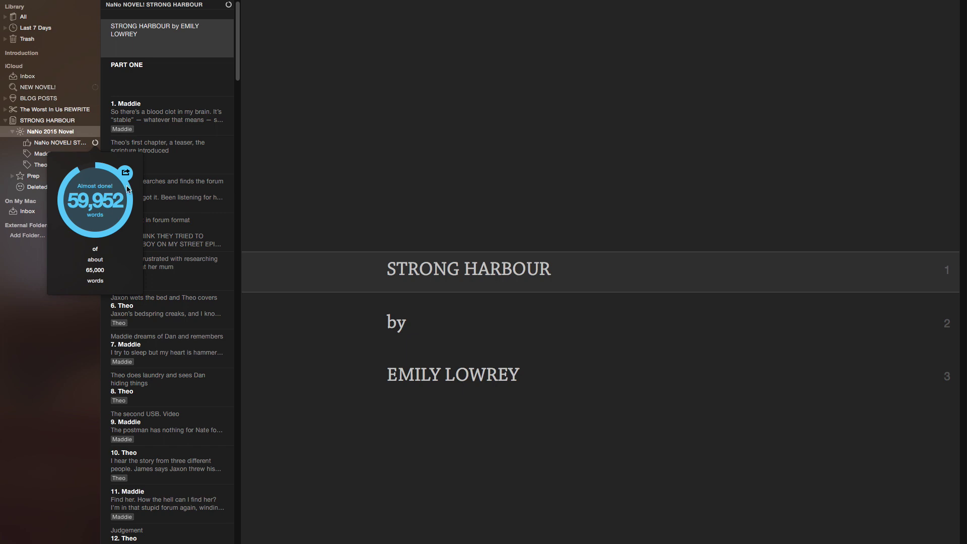
Step: Add new sheets to NEW NOVEL! containing 'blah' and 'and another i think.'
left_click(30, 88)
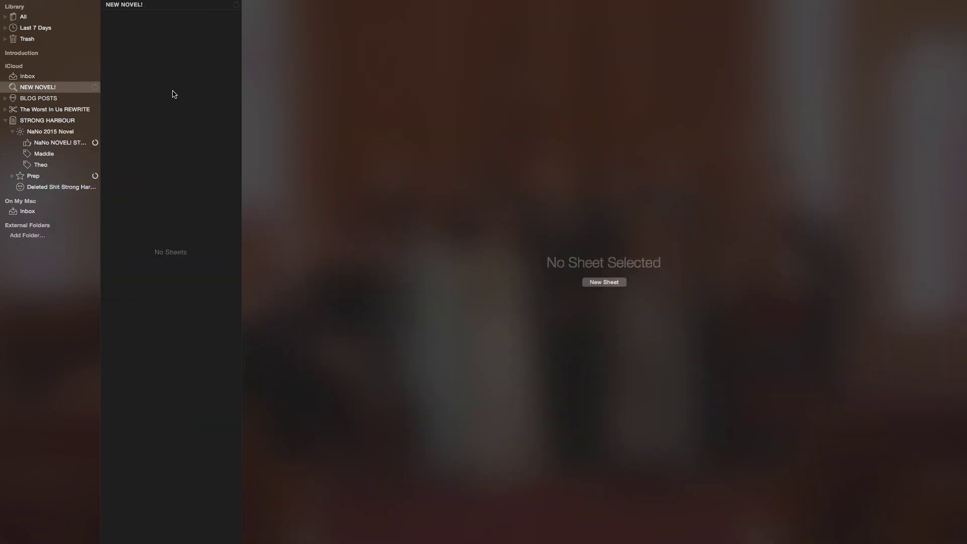
left_click(610, 283)
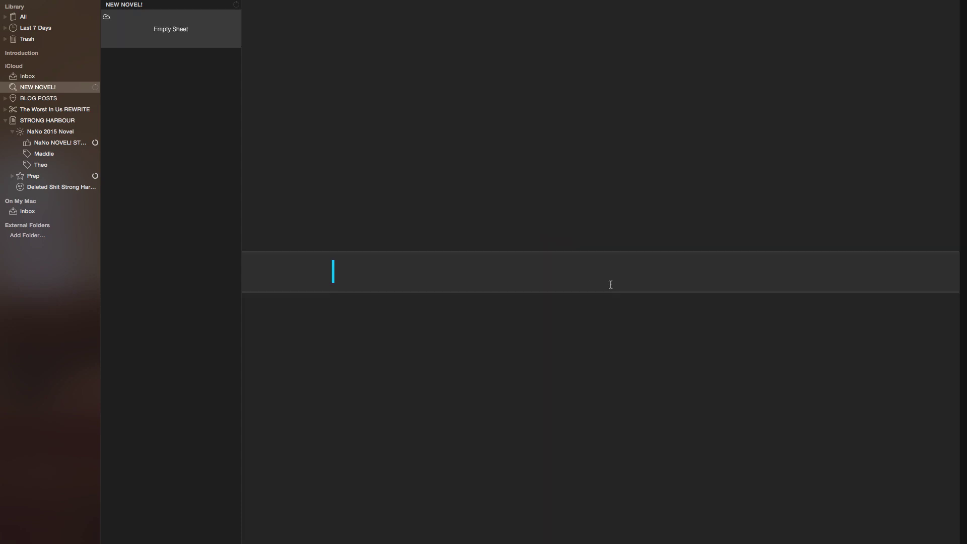
type("blah")
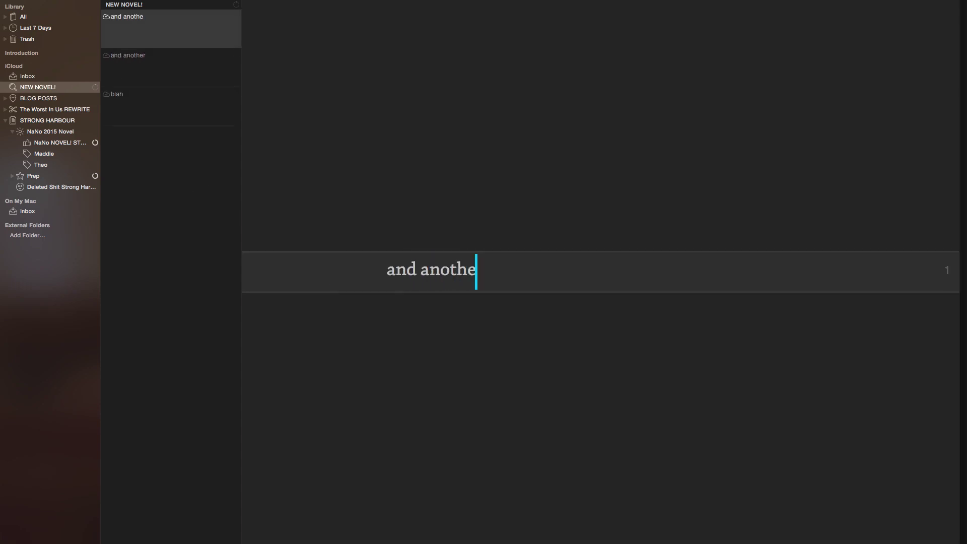
type("think.")
key("Return")
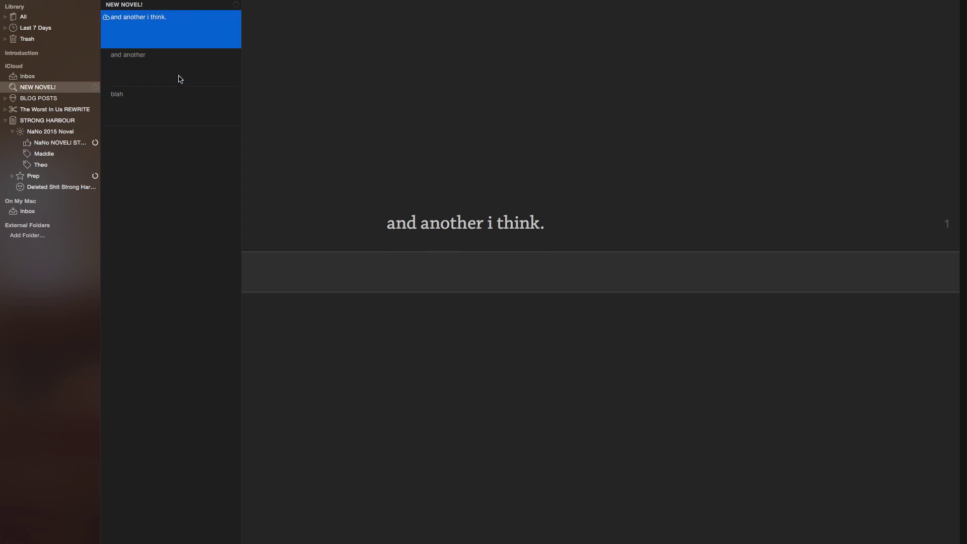
Step: Add '#CHAPTER 1' and '#CHAPTER 2' headings to the top of the two sheets
left_click(389, 217)
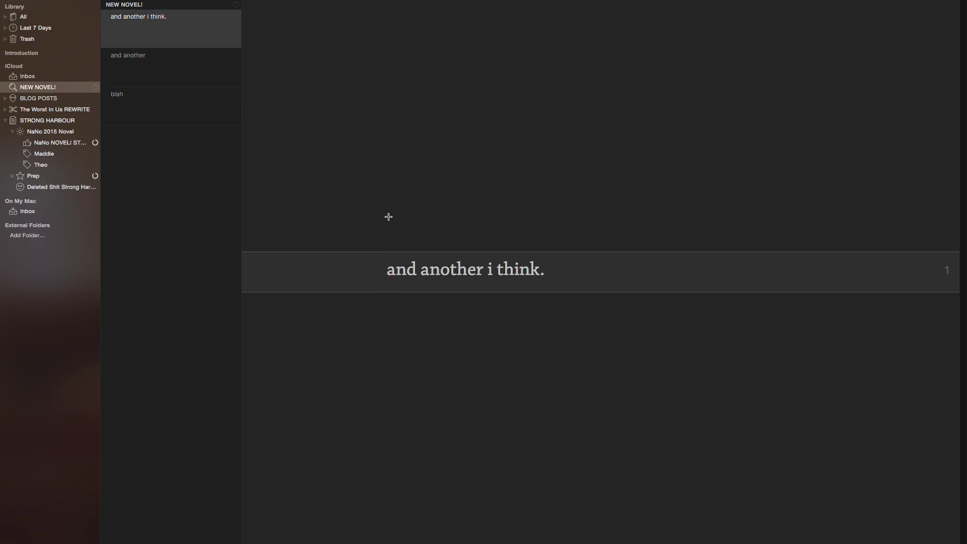
type("#")
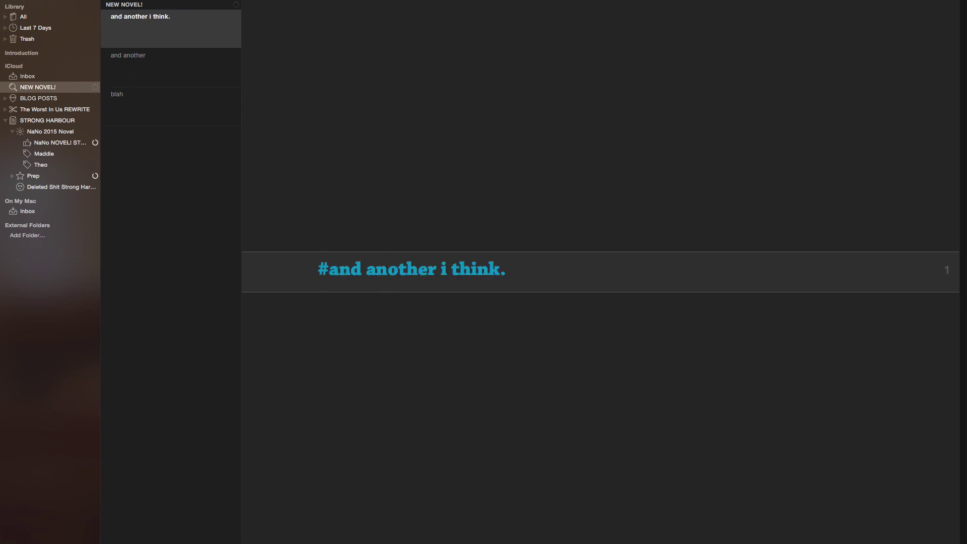
type("CHAPTER 1")
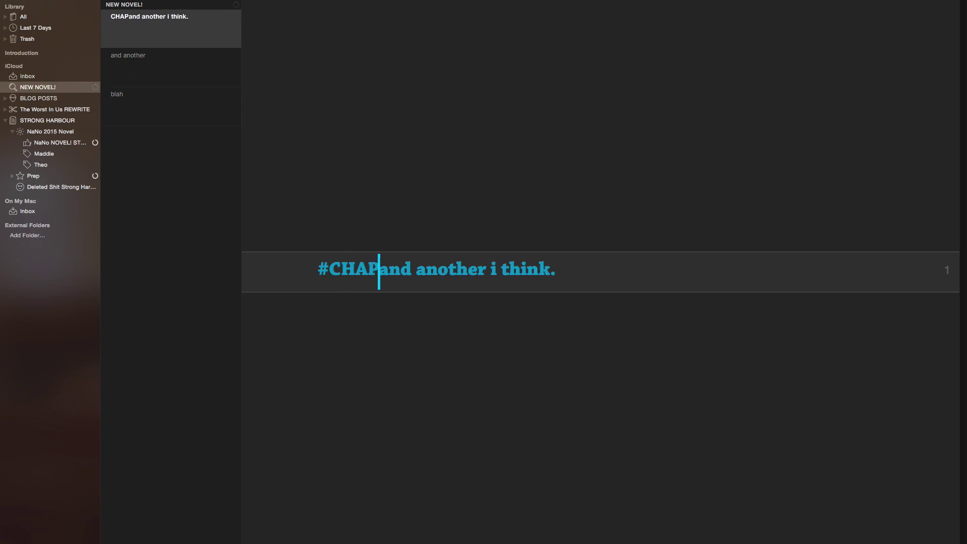
key("Return")
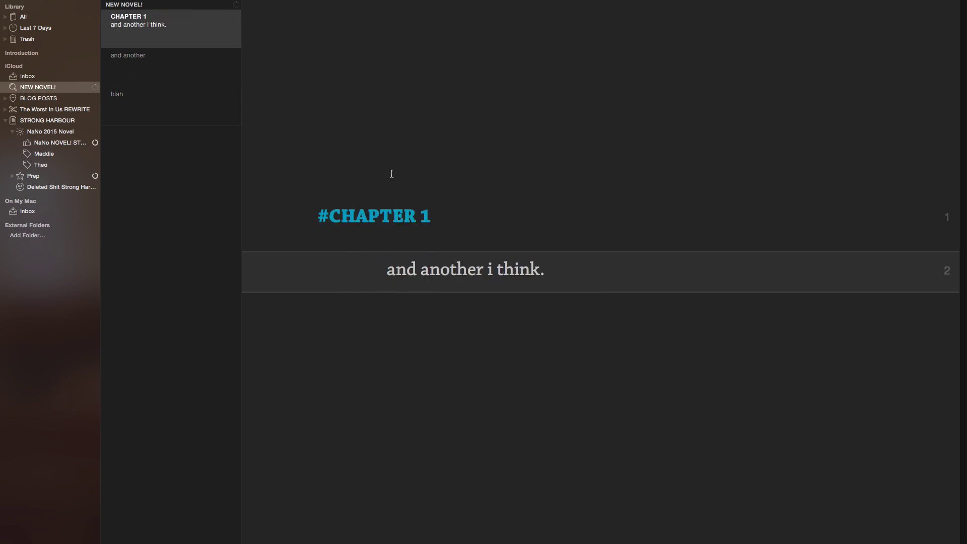
left_click(137, 64)
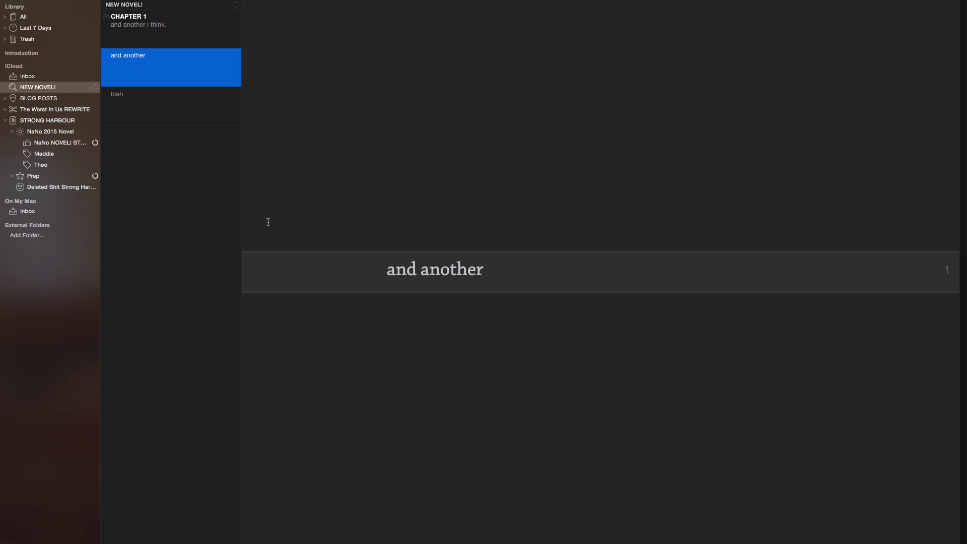
left_click(371, 268)
type("#")
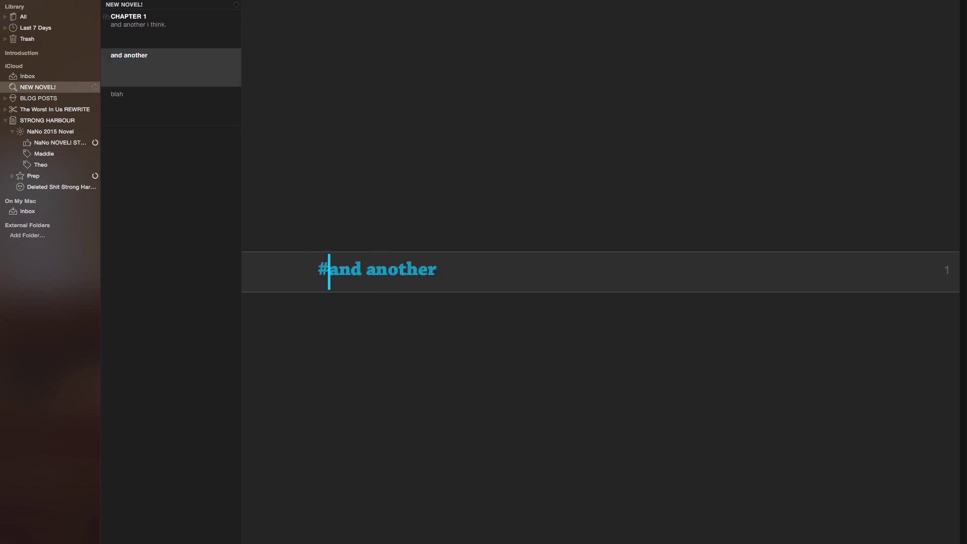
type("CHAPTER 2")
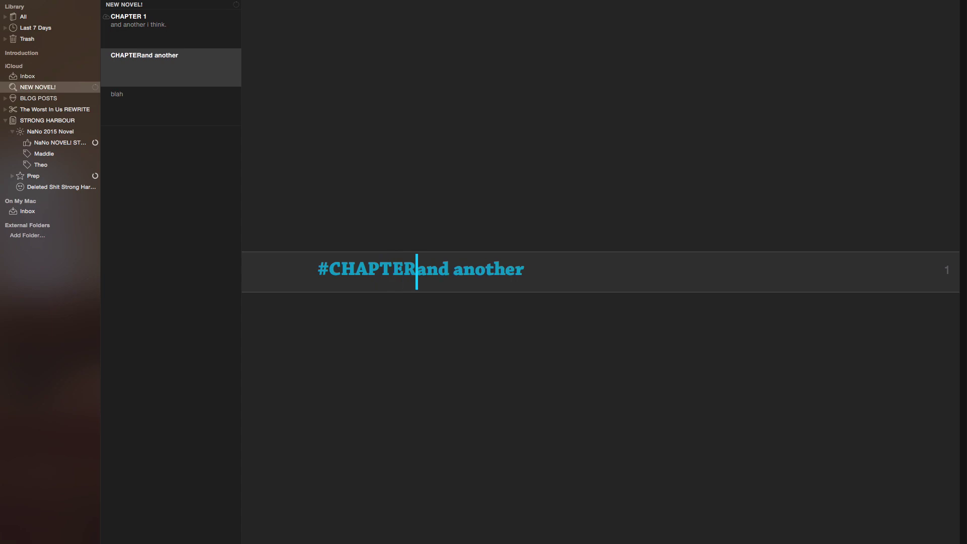
key("Return")
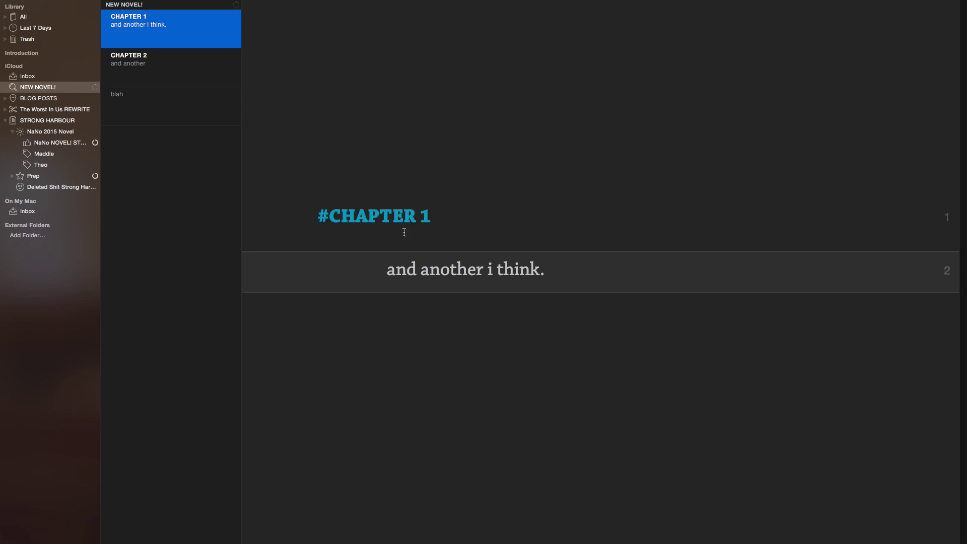
Step: Italicise 'another' and bold 'think' in CHAPTER 1, then add an empty line below
double_click(464, 270)
key("super+i")
left_click_drag(525, 273, 565, 270)
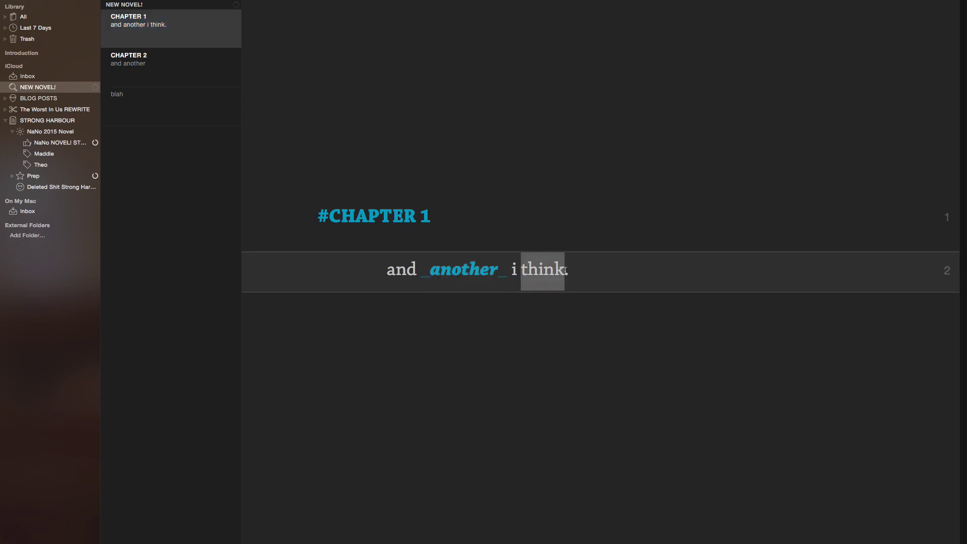
key("super+b")
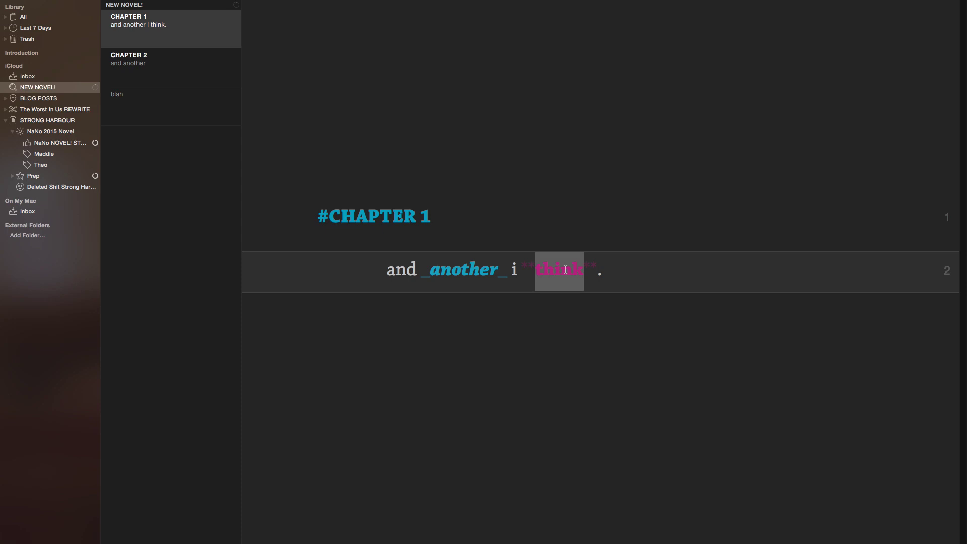
key("Down")
key("Return")
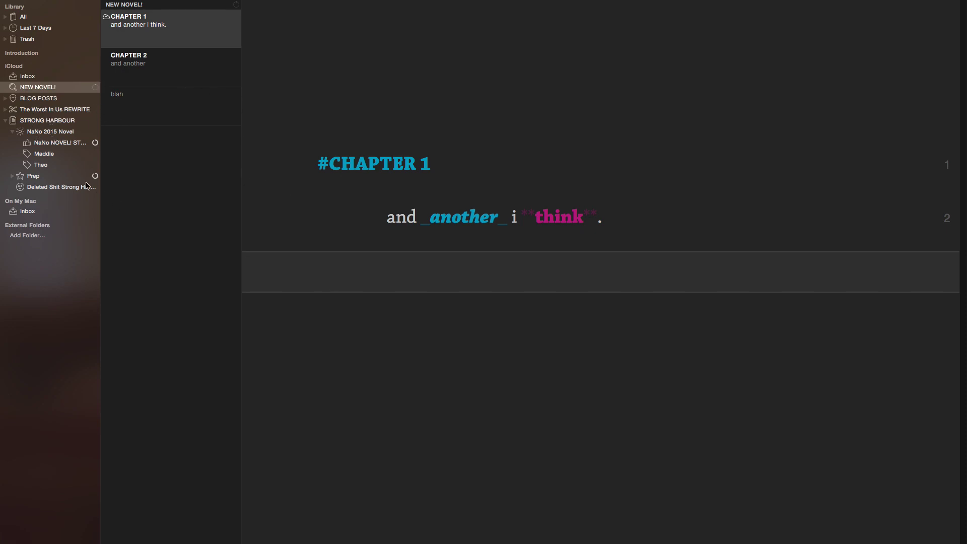
left_click(47, 144)
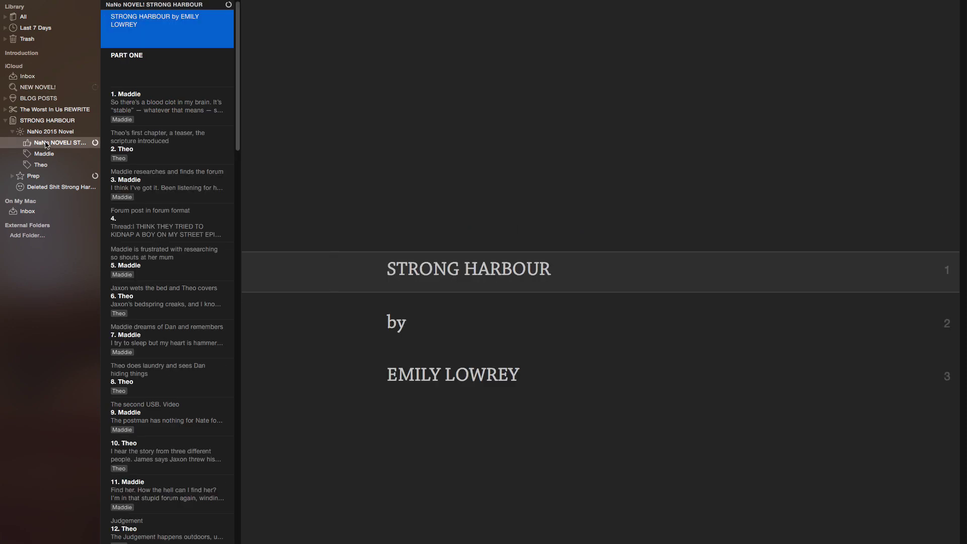
scroll(162, 255, "down", 20)
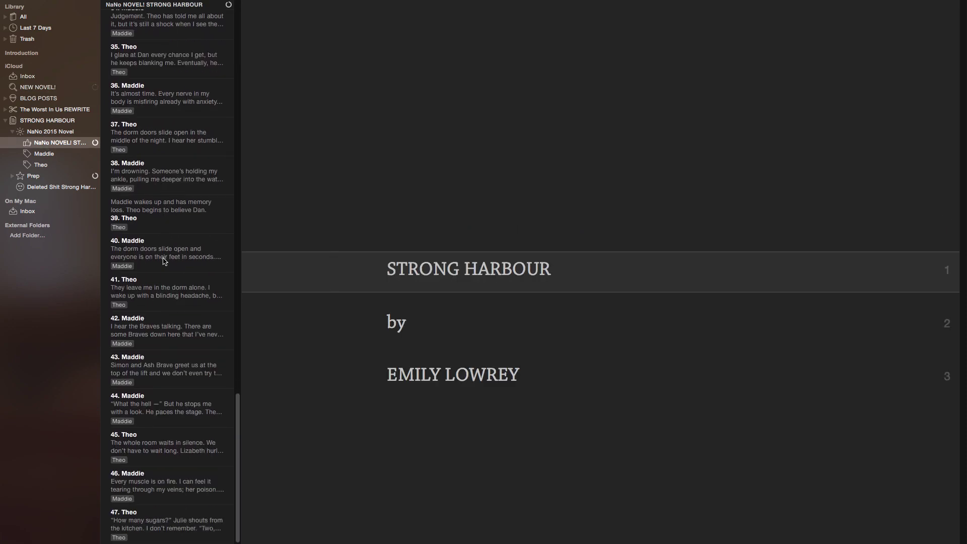
scroll(163, 260, "up", 20)
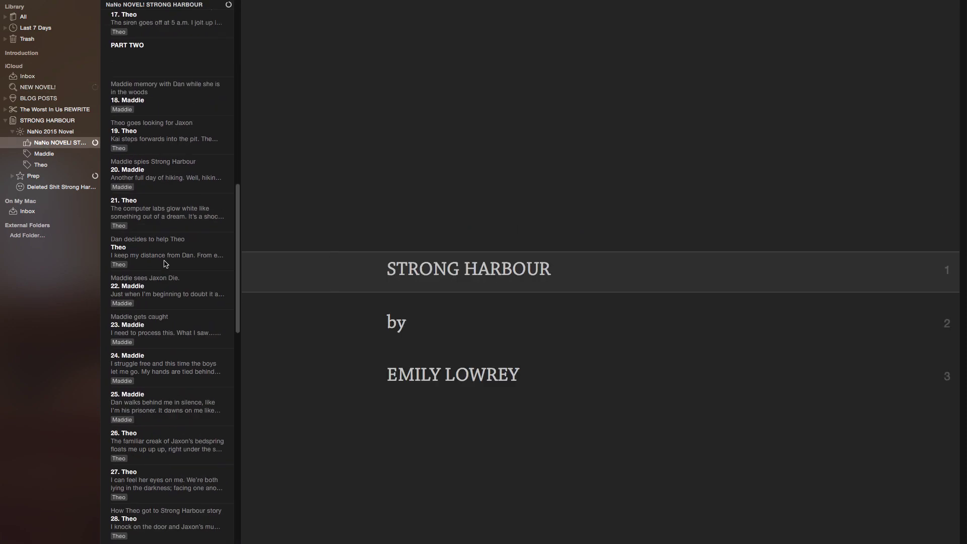
left_click(41, 164)
scroll(165, 215, "down", 5)
scroll(164, 215, "up", 5)
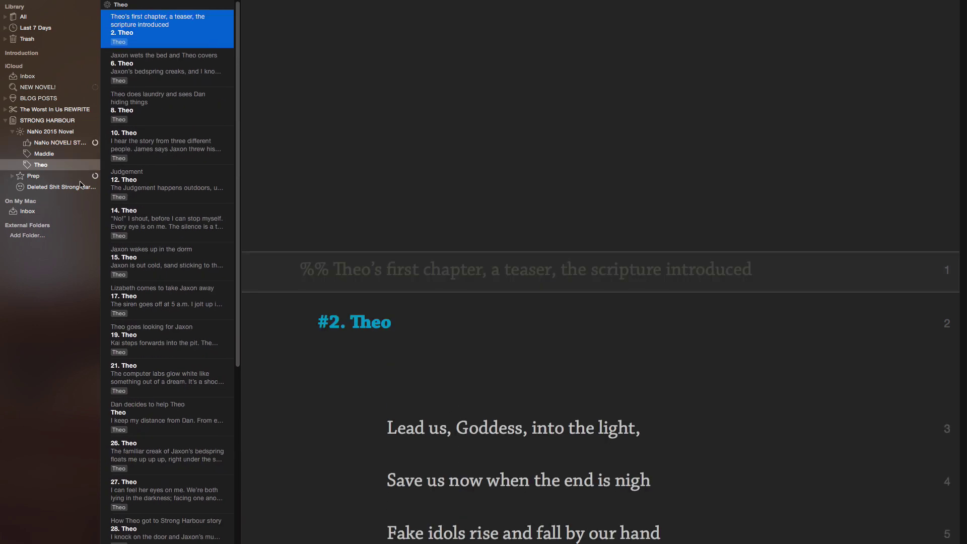
left_click(56, 143)
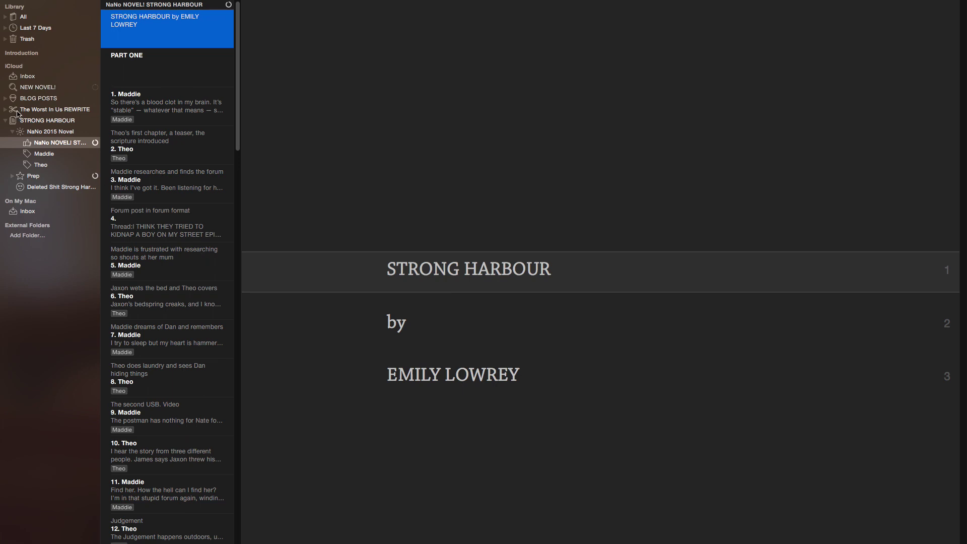
left_click(30, 91)
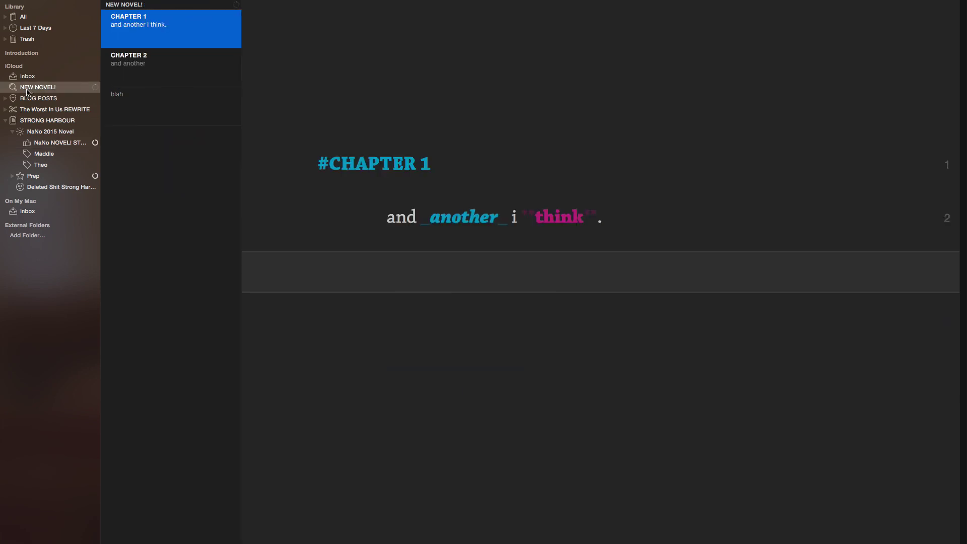
Step: Create a BOB keyword filter inside NEW NOVEL! and start a second new filter
right_click(29, 89)
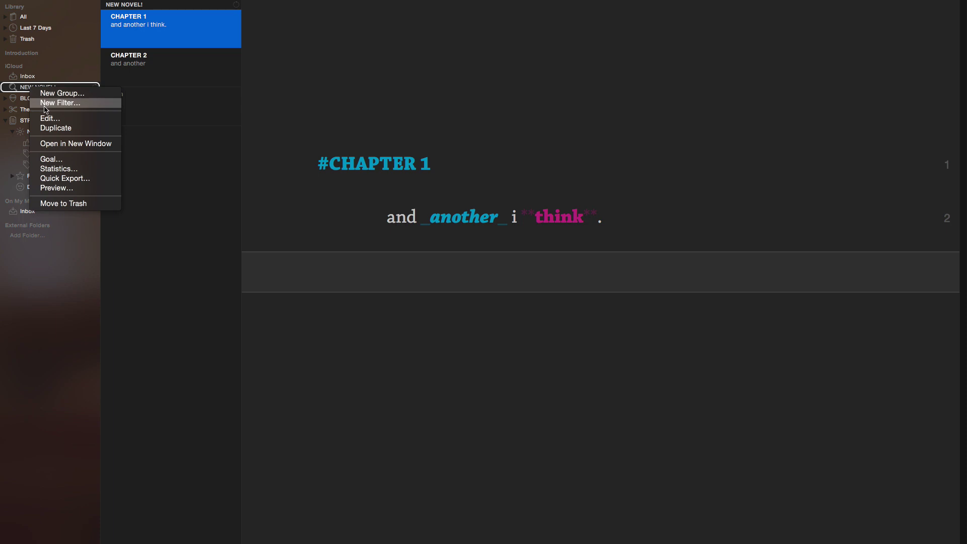
left_click(44, 105)
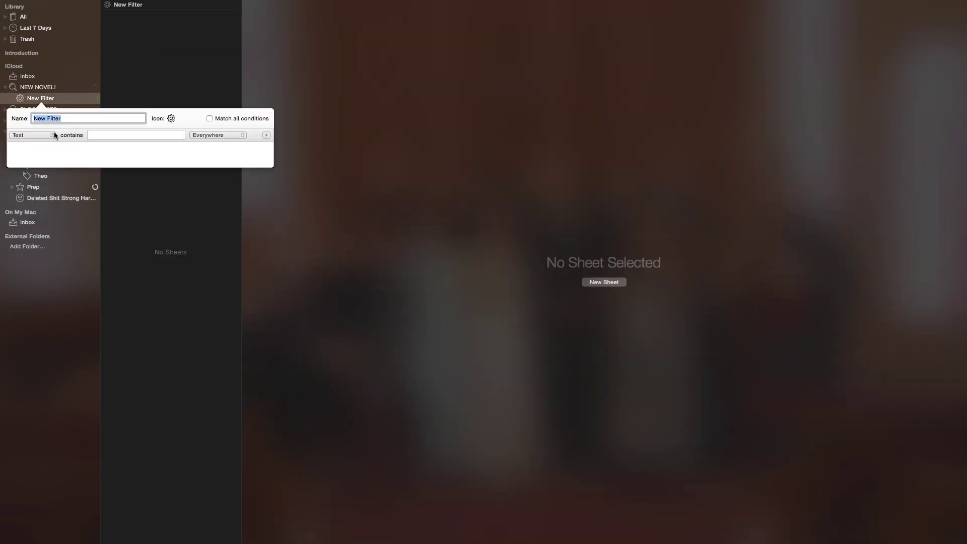
type("BOB")
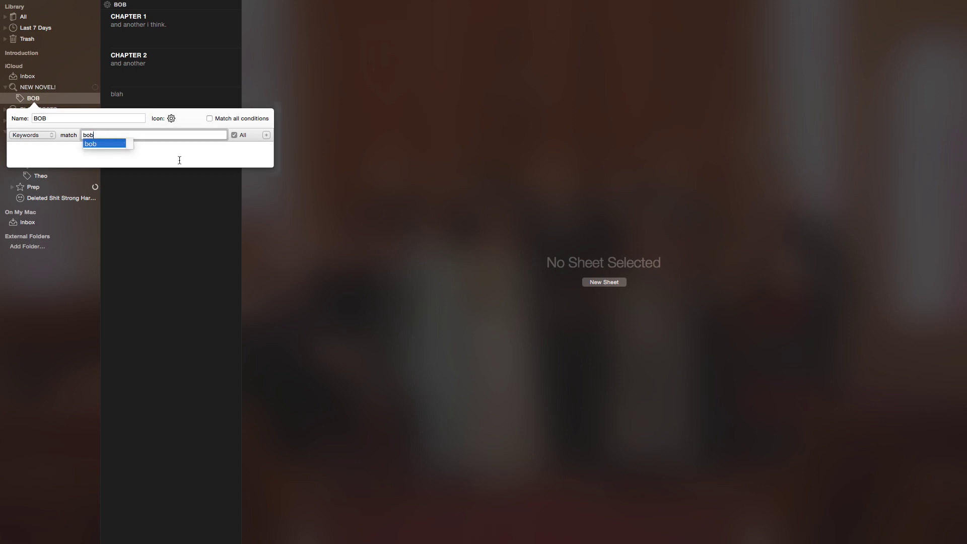
key("Return")
left_click(68, 100)
right_click(42, 99)
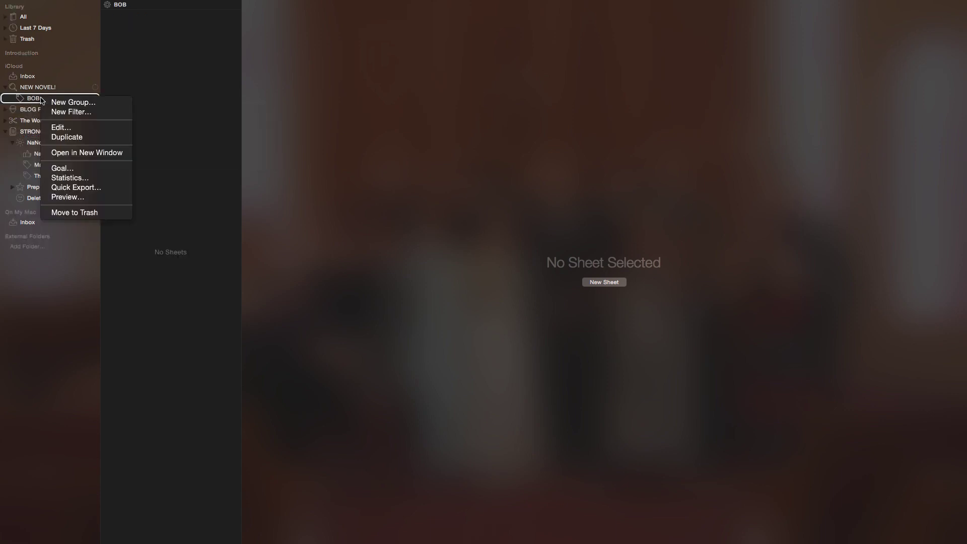
left_click(57, 112)
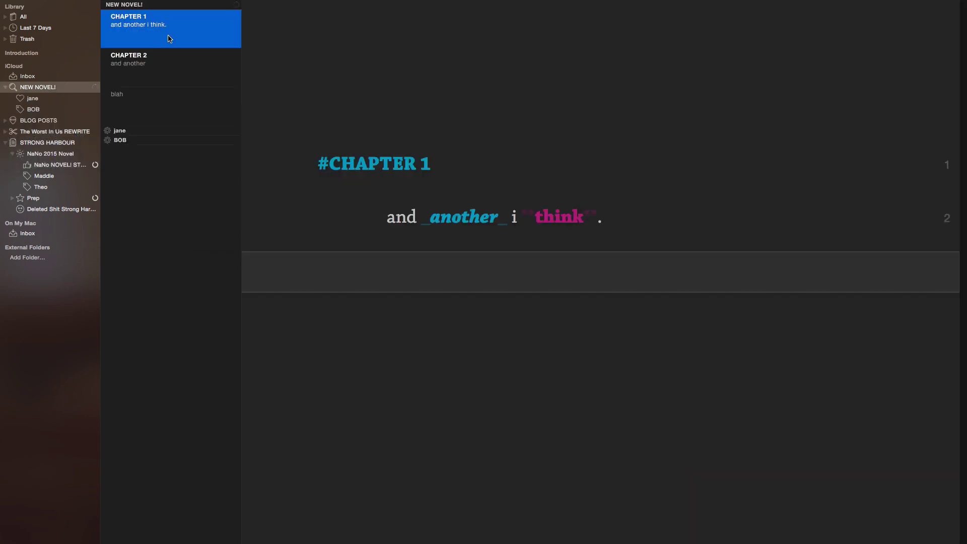
Step: Tag the CHAPTER 1 and CHAPTER 2 sheets with the keyword jane
right_click(171, 37)
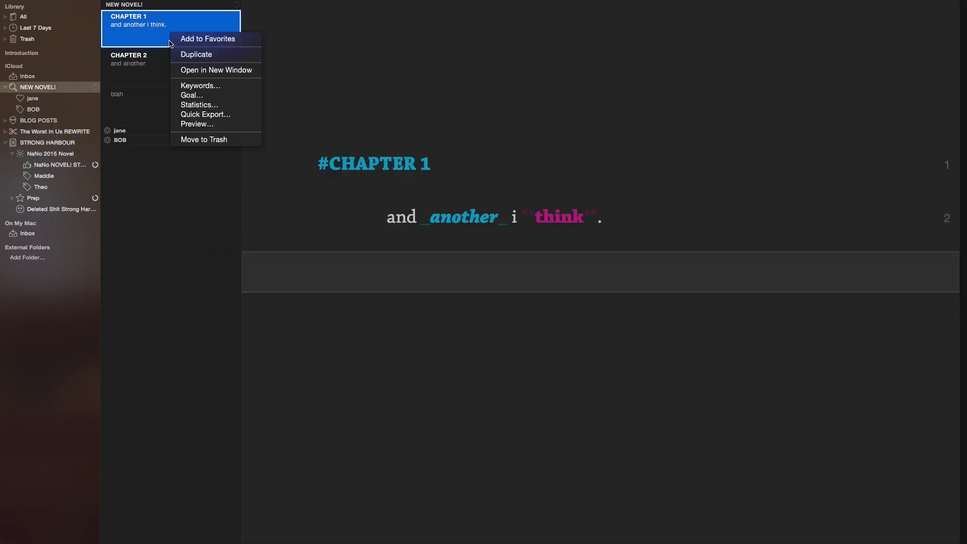
left_click(193, 88)
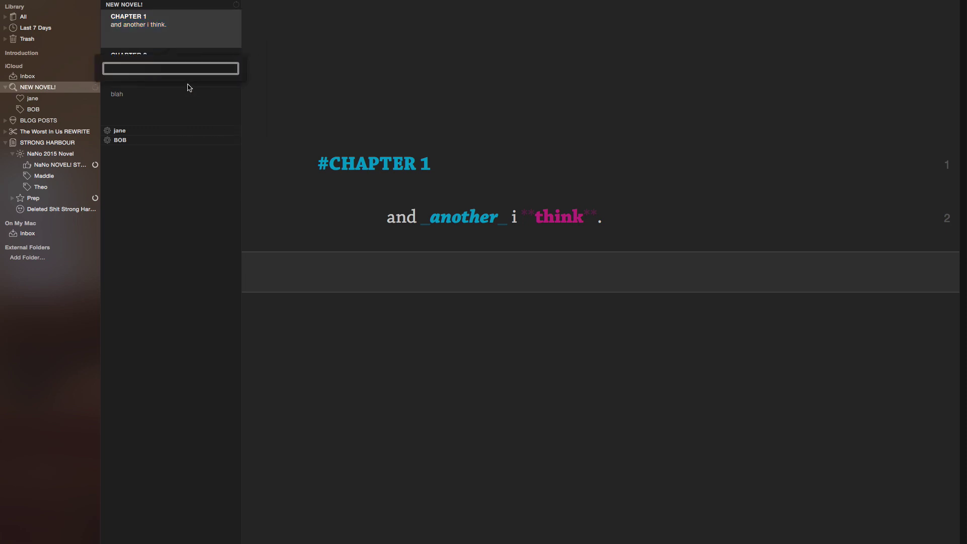
type("jane")
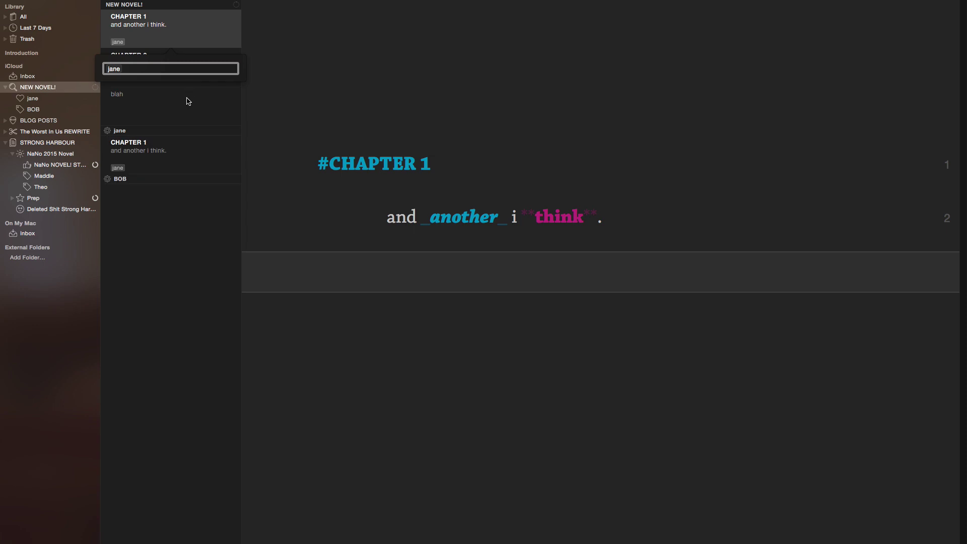
left_click(186, 99)
left_click(158, 76)
right_click(158, 76)
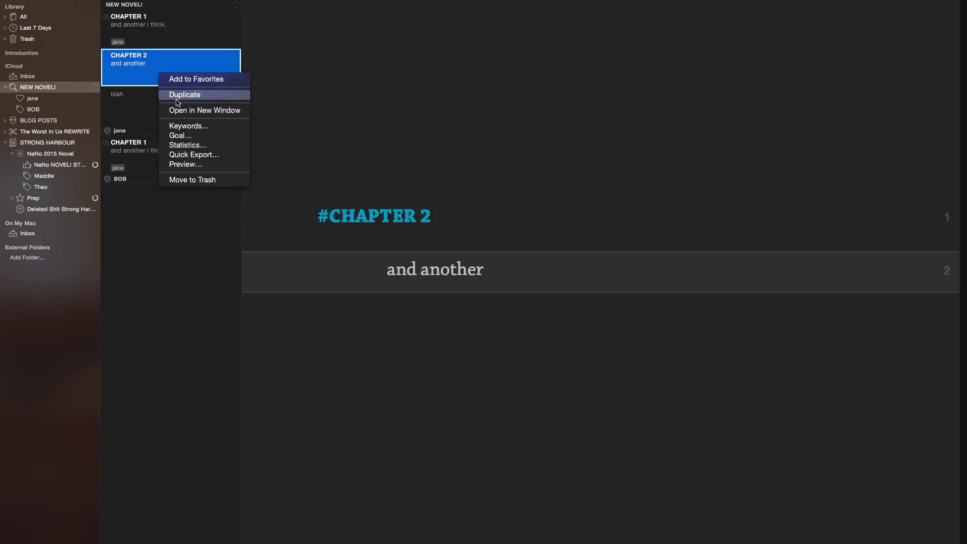
left_click(195, 125)
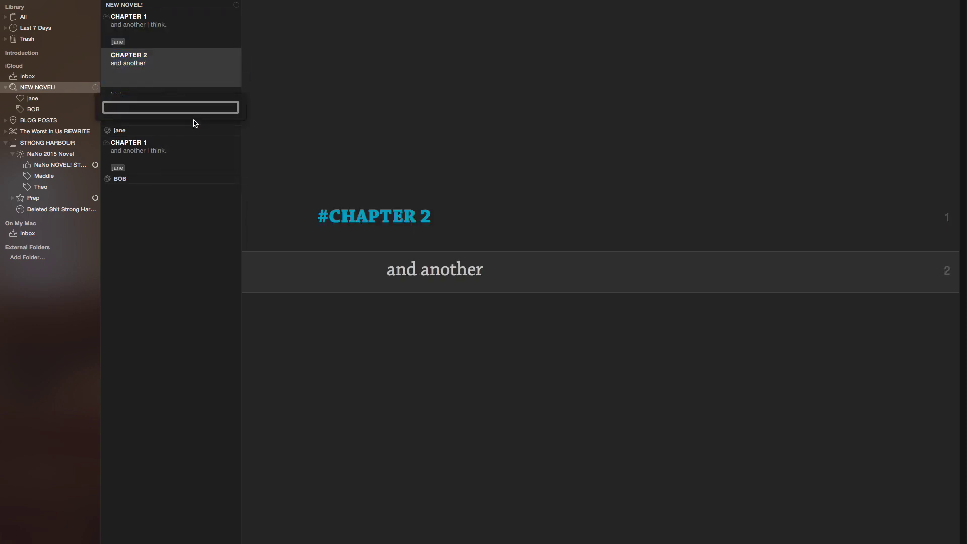
type("jane")
key("Return")
Step: Tag the blah sheet with the keyword bob, then return to CHAPTER 2
left_click(170, 95)
right_click(165, 116)
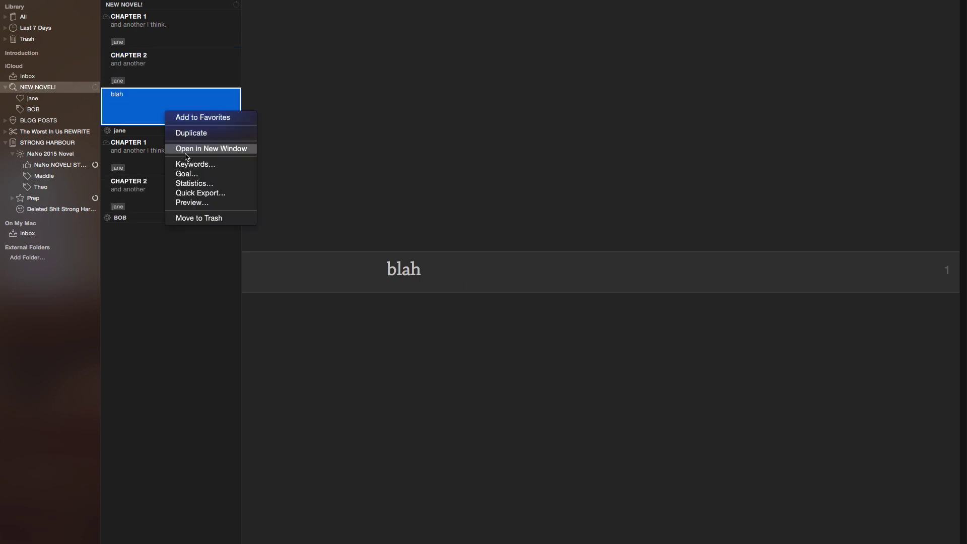
left_click(185, 165)
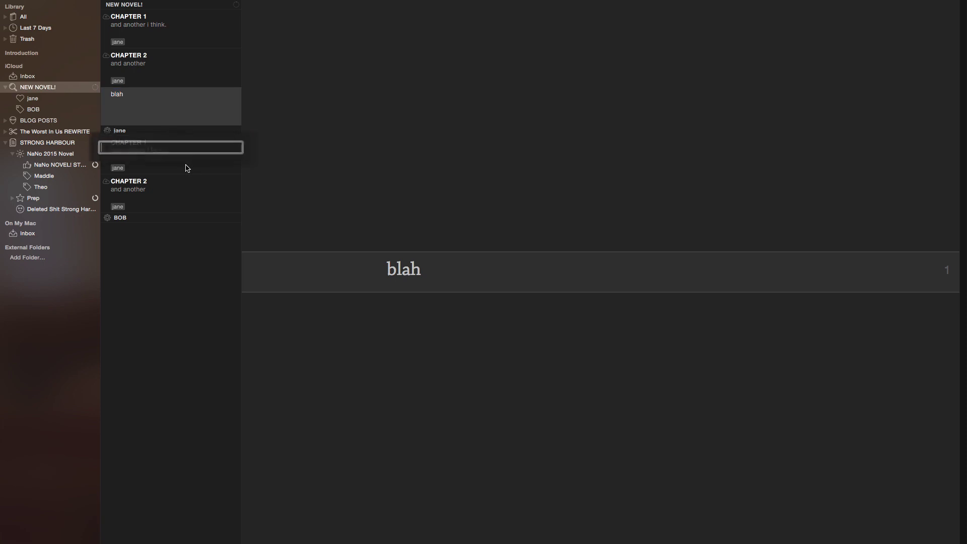
type("bob")
key("Return")
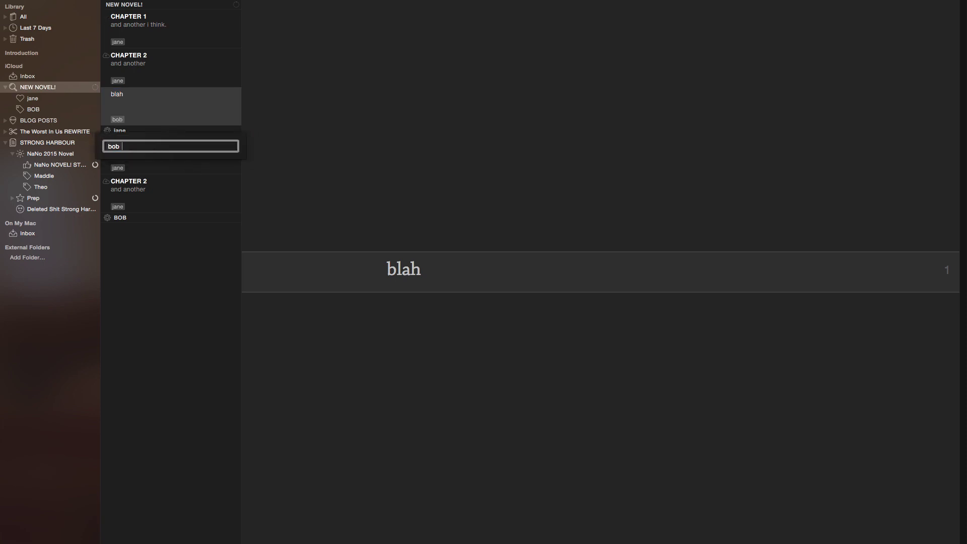
left_click(174, 81)
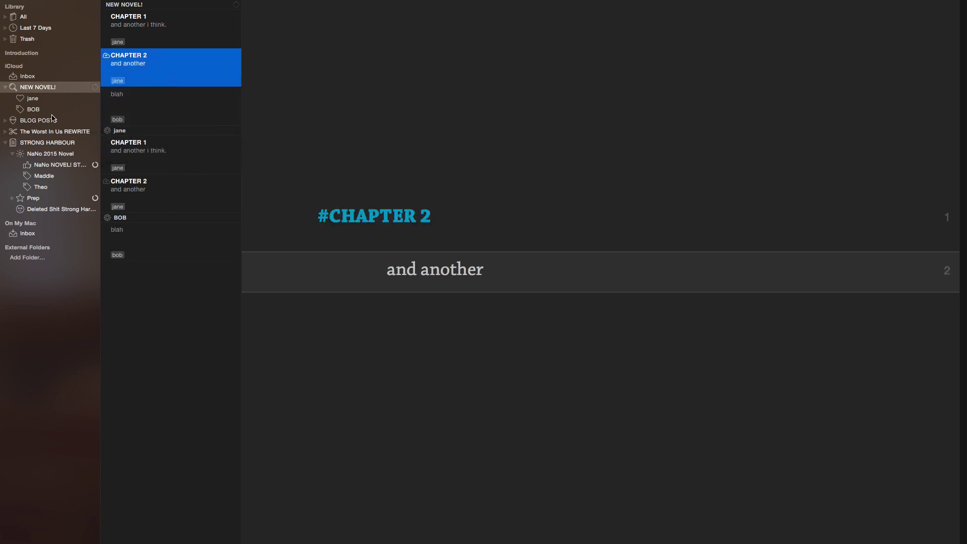
left_click(33, 98)
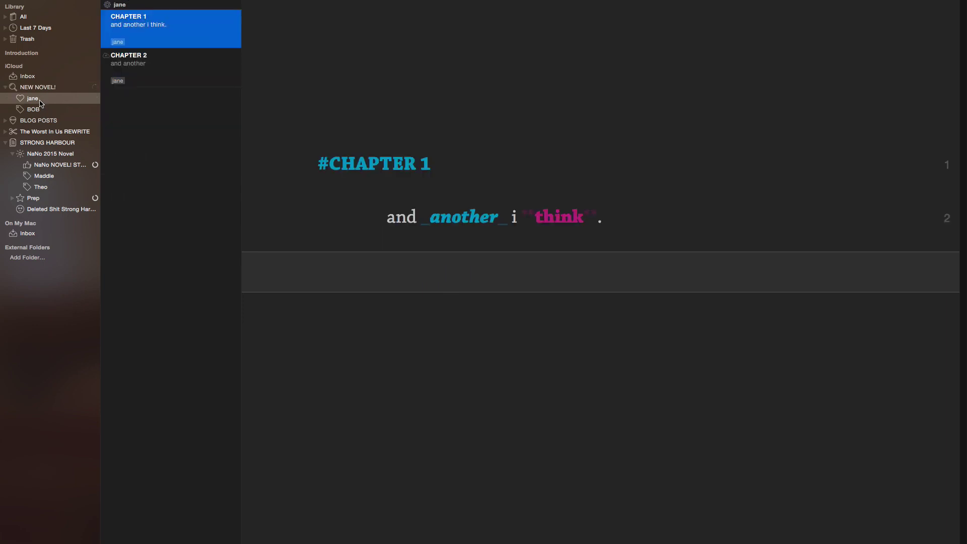
left_click(45, 112)
left_click(40, 99)
left_click(43, 111)
left_click(39, 101)
left_click(35, 88)
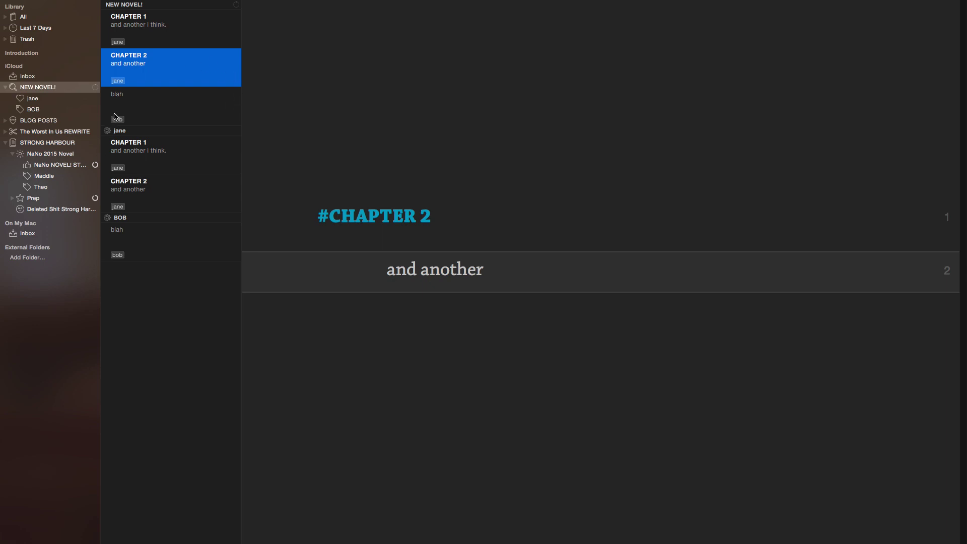
left_click(171, 41)
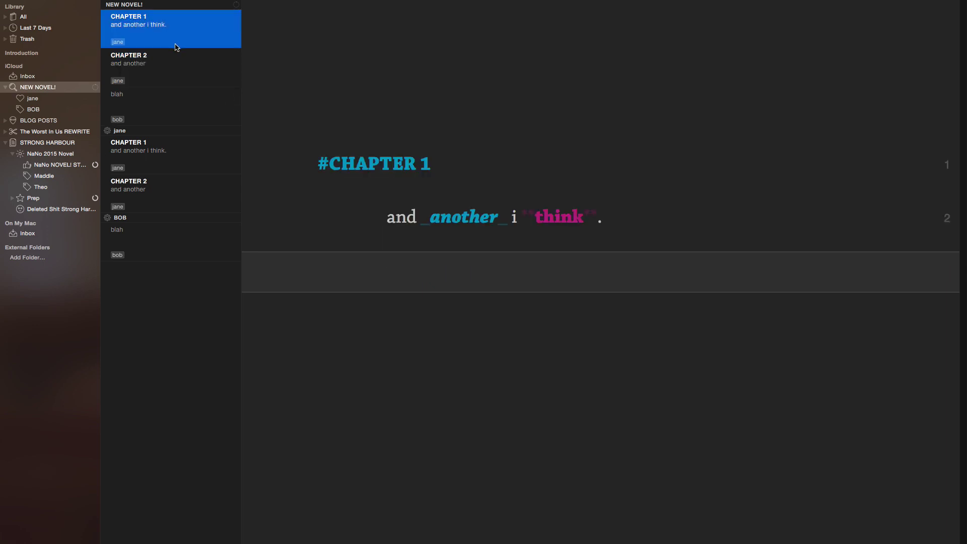
left_click(172, 86)
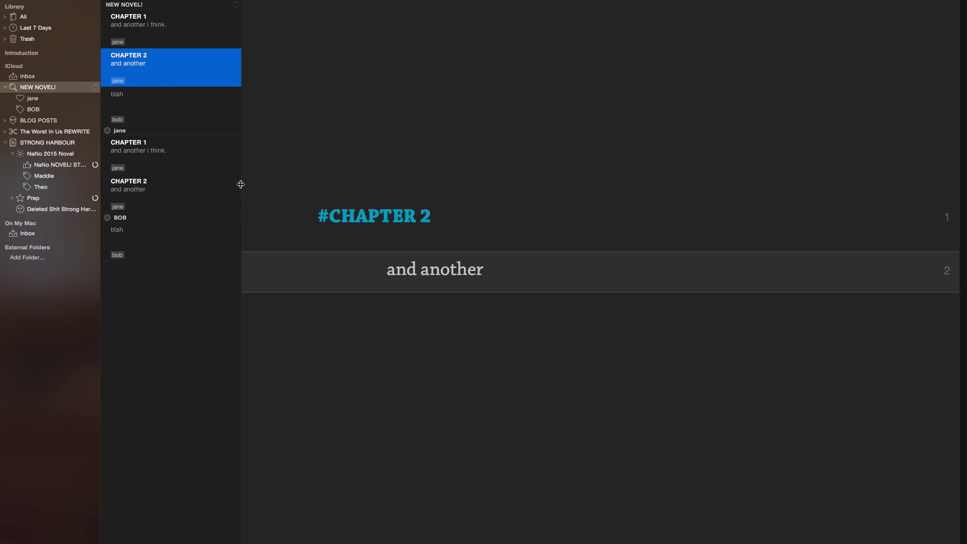
Step: Add the comment '%%you can write yourself a note. this is cool!' above CHAPTER 2's heading
left_click(317, 221)
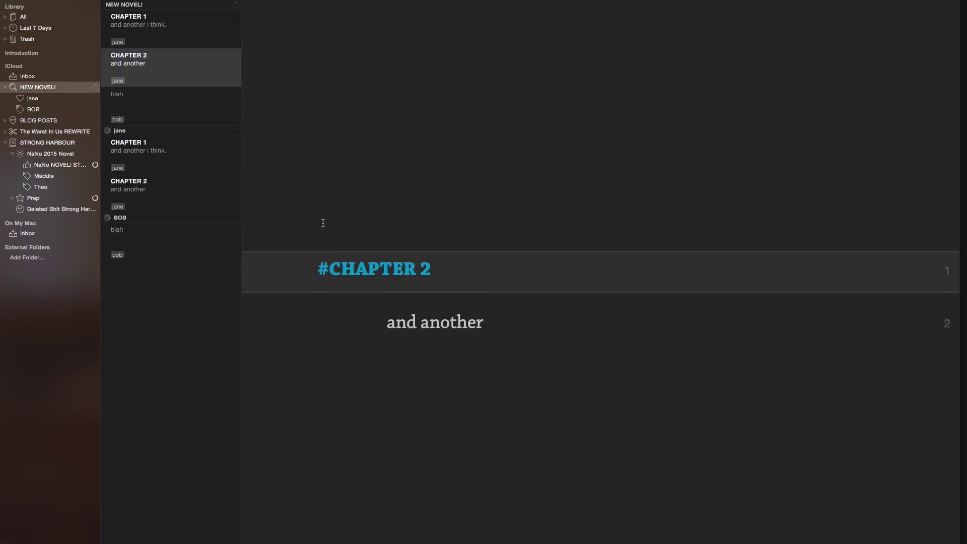
key("Return")
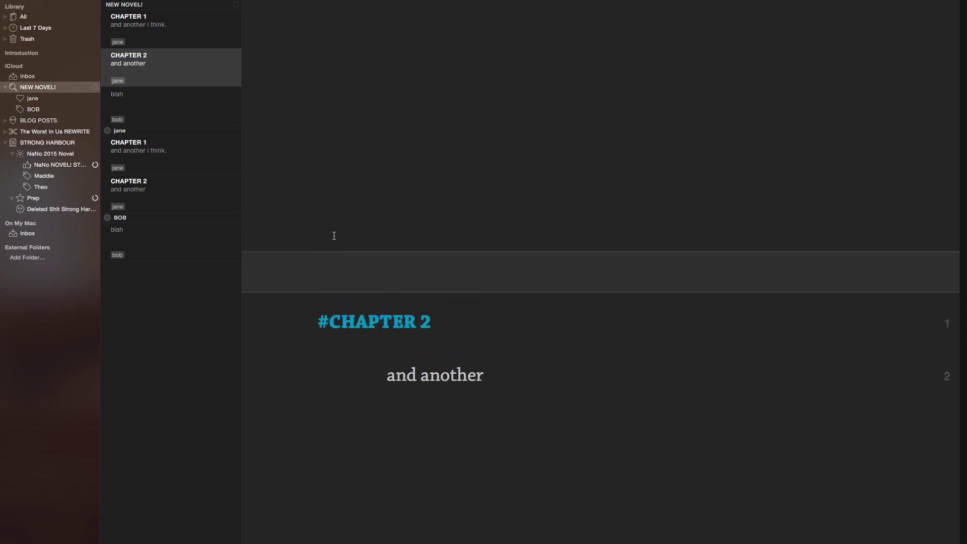
type("%%y")
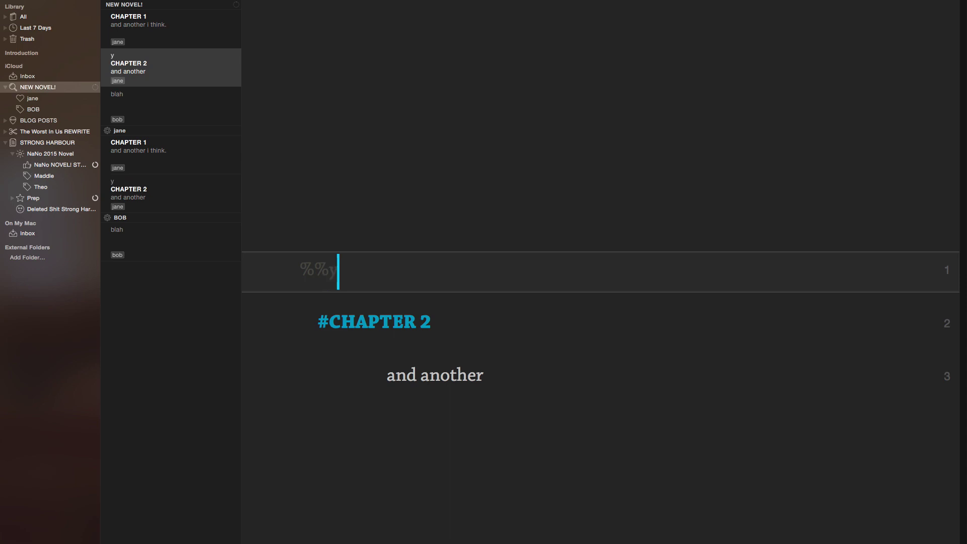
type("ou can write yourse")
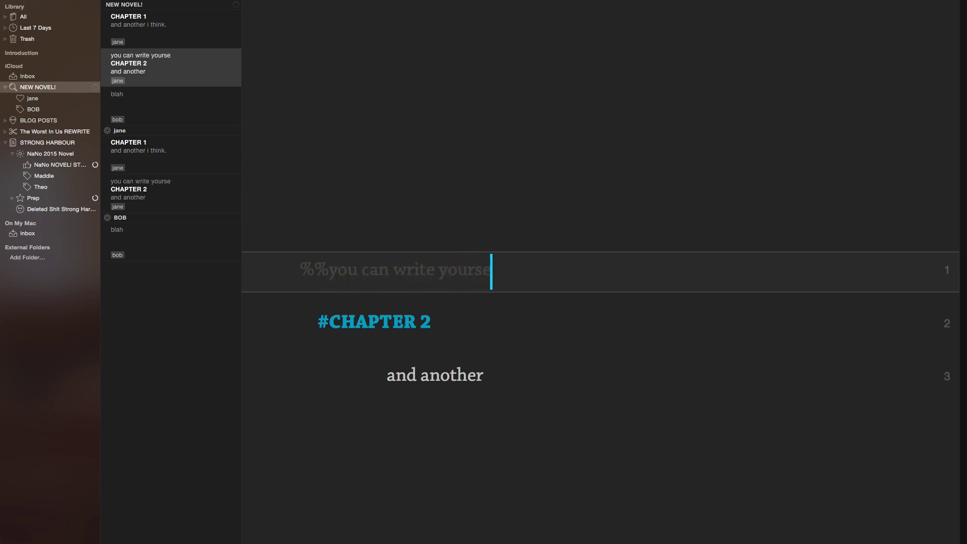
type("lf a note. thist")
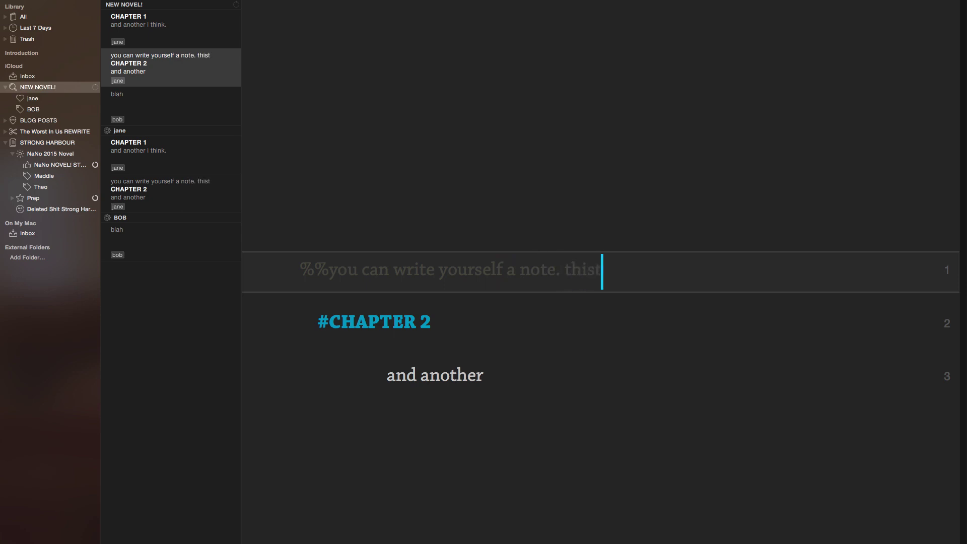
key("BackSpace")
type("is cool!")
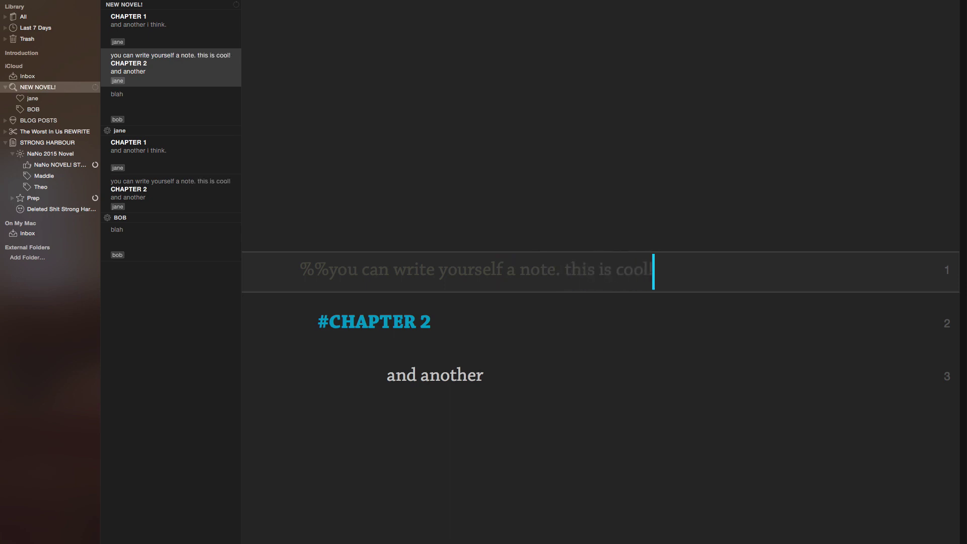
left_click(491, 317)
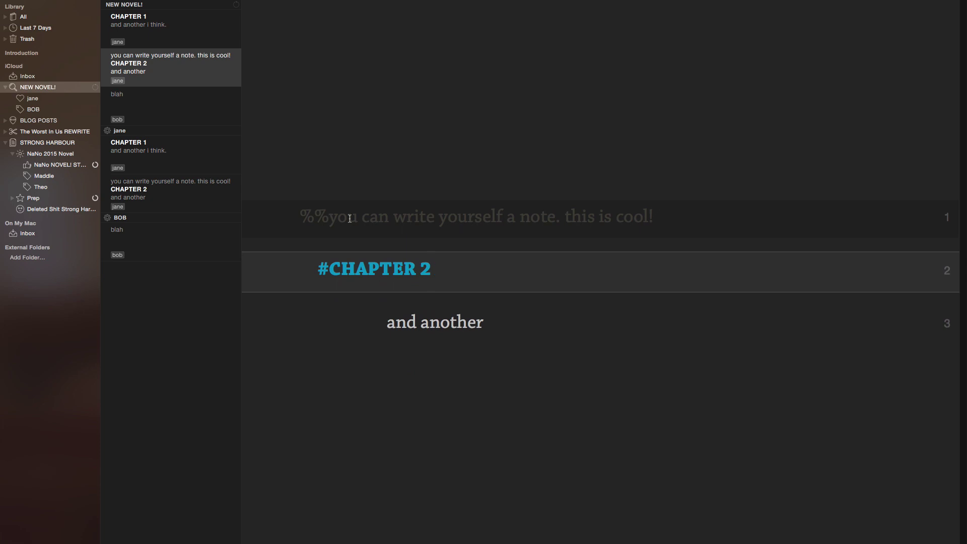
left_click(348, 272)
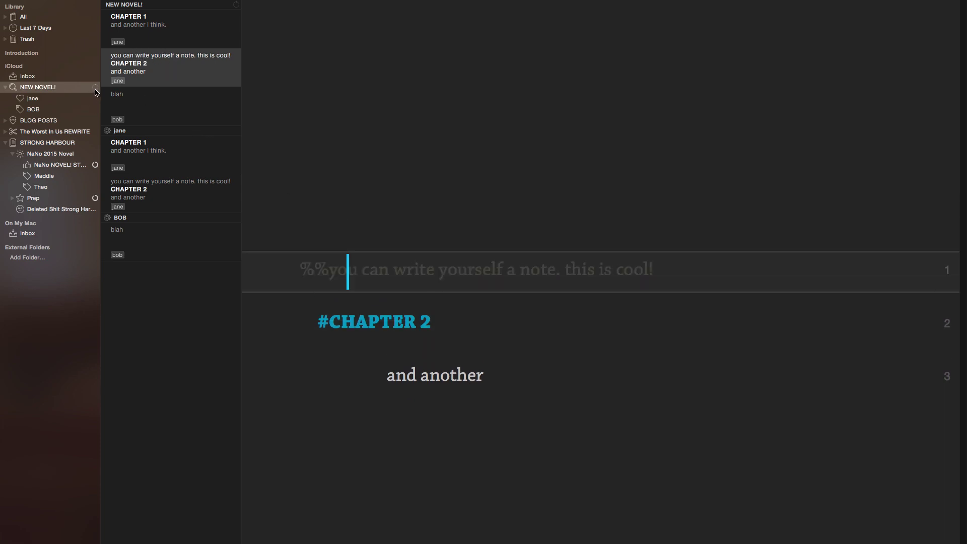
mouse_move(96, 90)
key("Down")
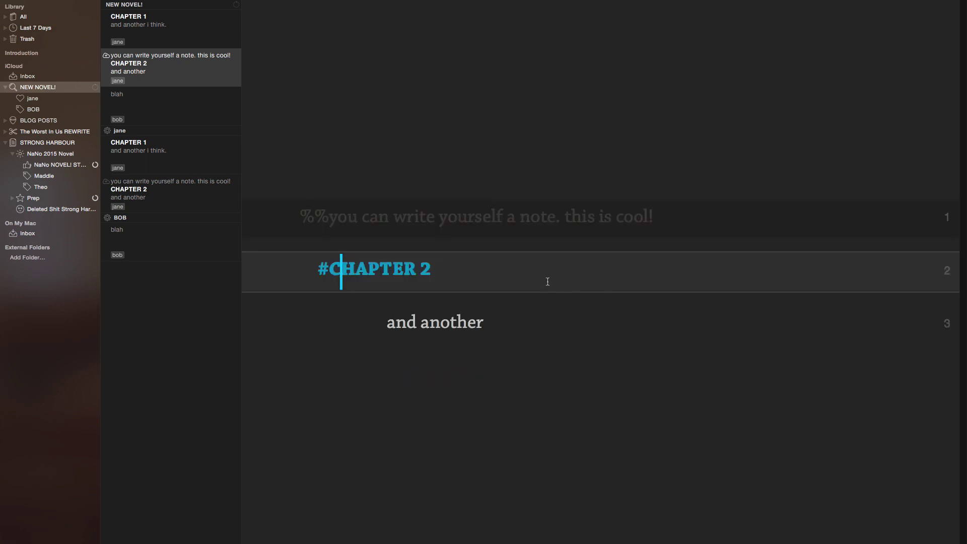
Step: Paste the haircut comment note onto a new line above the CHAPTER 1 heading
left_click(186, 122)
left_click(185, 45)
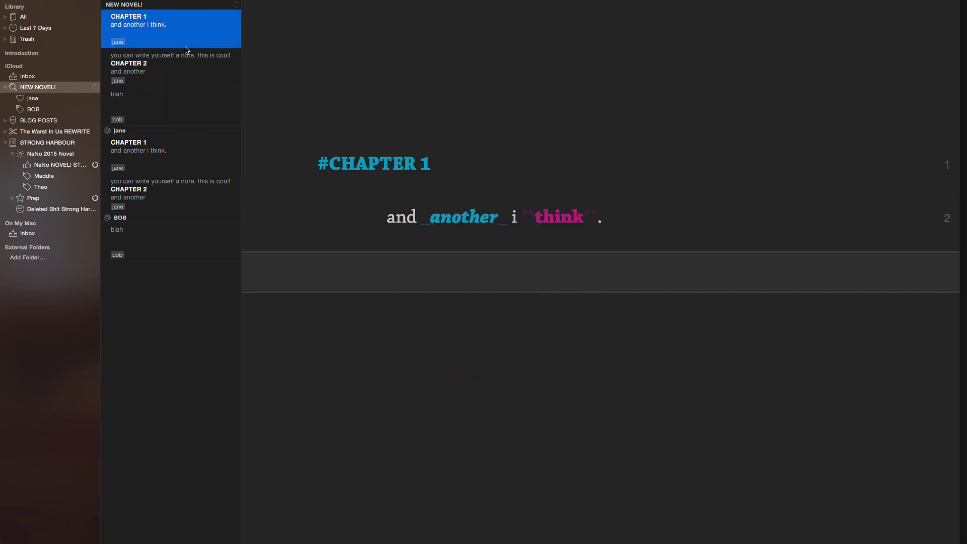
left_click(307, 170)
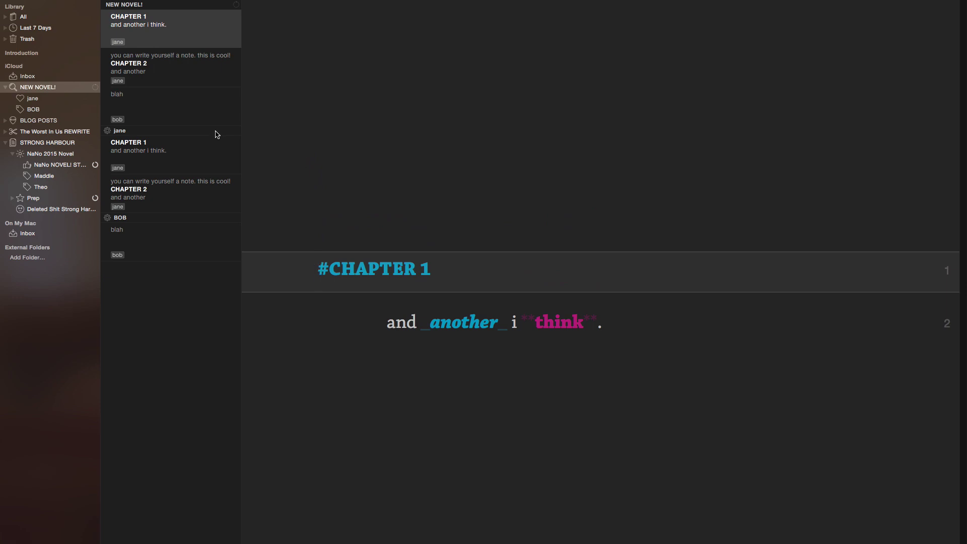
key("Return")
key("Up")
type("%%jane needs a haircut. Haha")
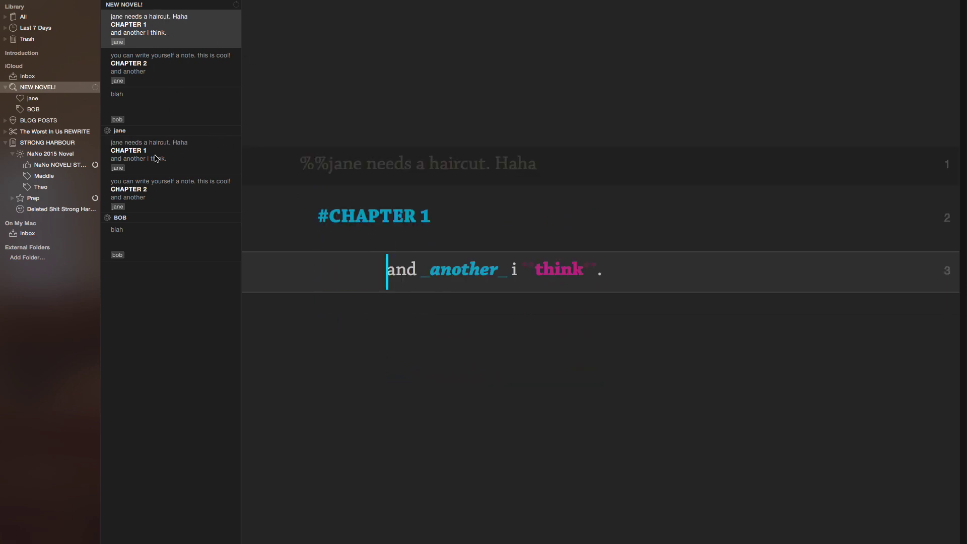
Step: Browse sheets 7, 9, 12 and 18 of STRONG HARBOUR's NaNo 2015 Novel, ending on 18. Maddie
left_click(44, 146)
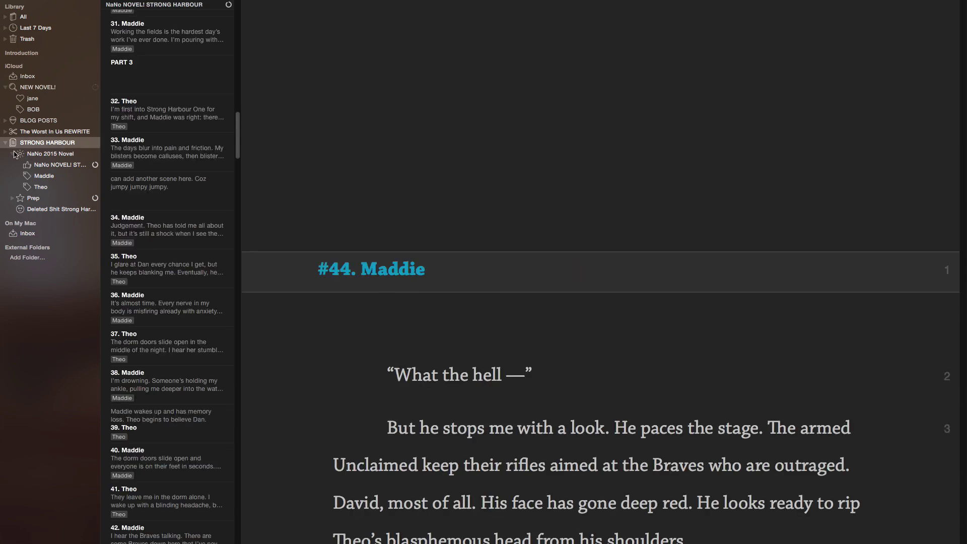
left_click(31, 156)
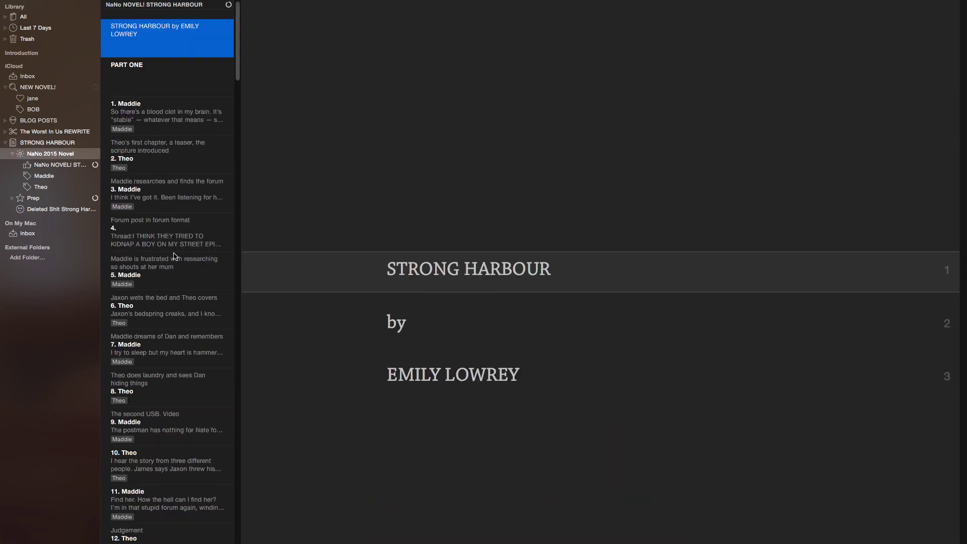
scroll(180, 256, "down", 8)
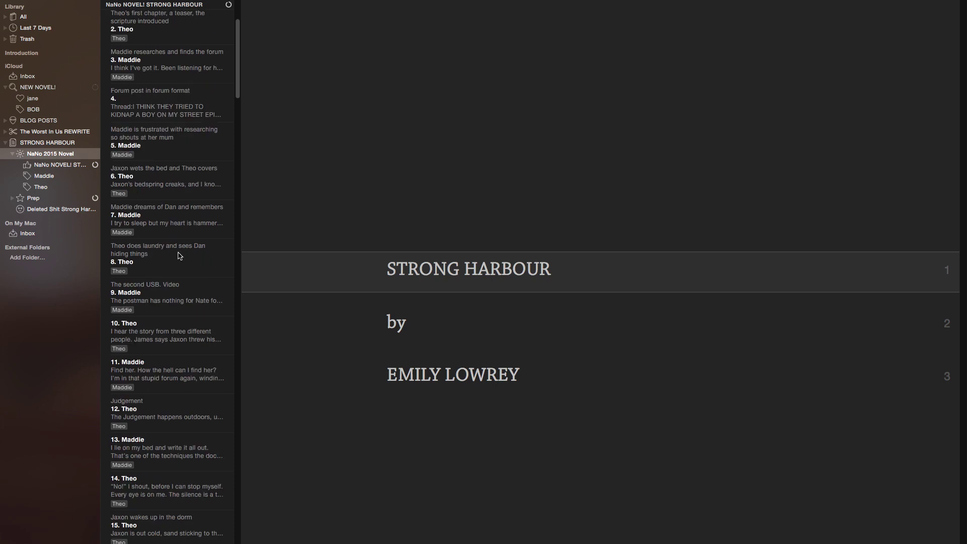
left_click(166, 145)
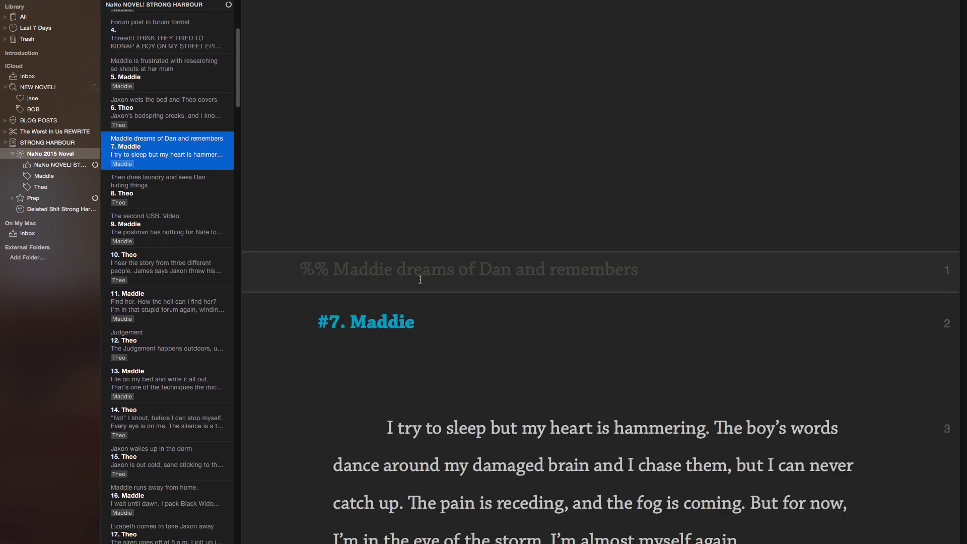
left_click(167, 235)
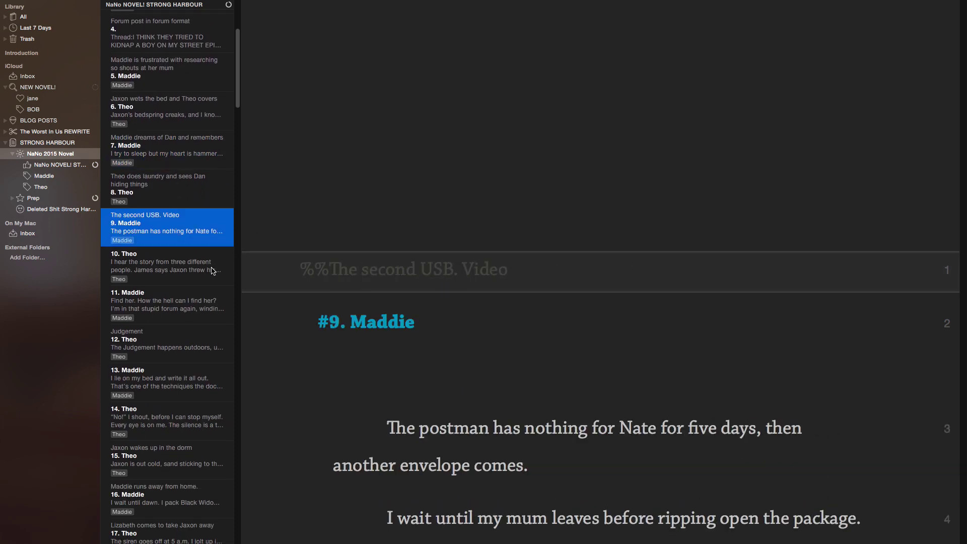
scroll(181, 267, "down", 2)
left_click(180, 294)
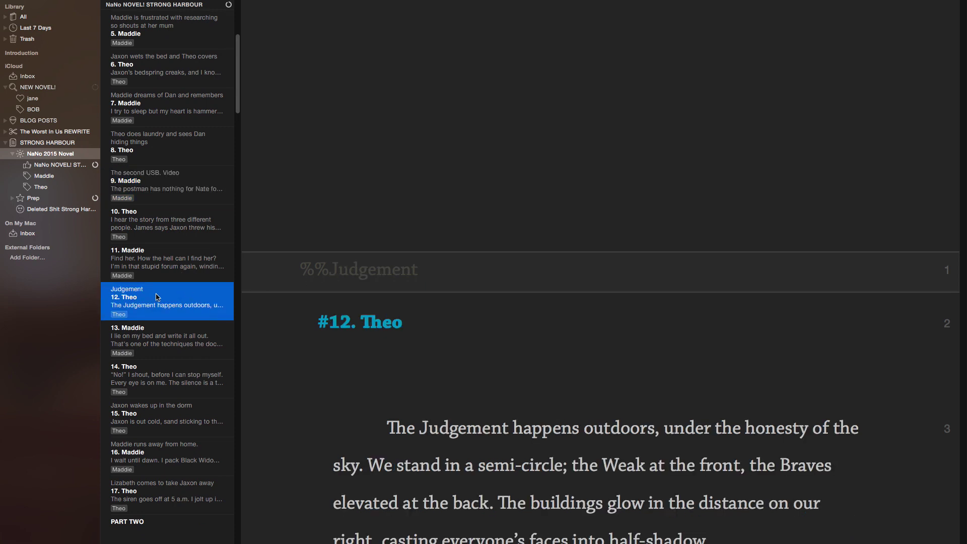
scroll(166, 275, "down", 10)
left_click(166, 211)
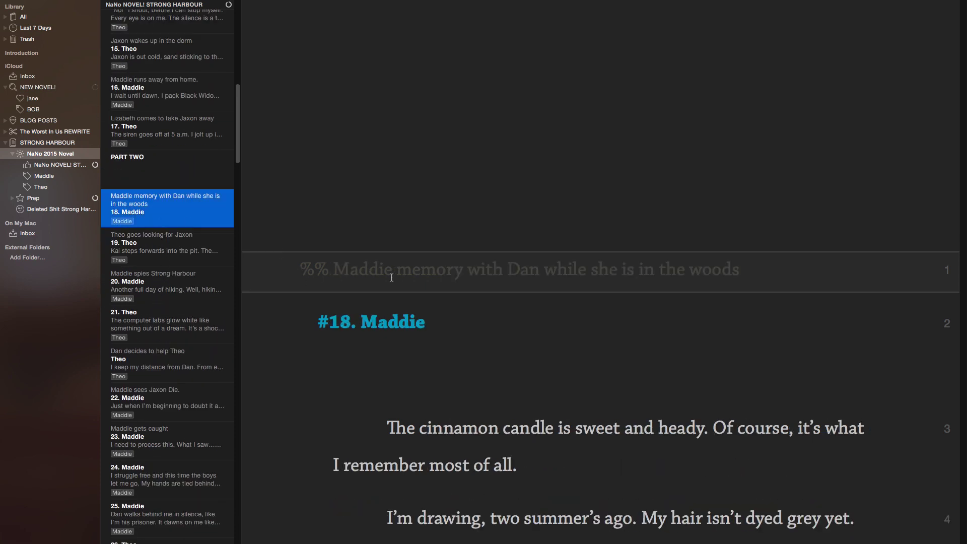
scroll(189, 185, "up", 15)
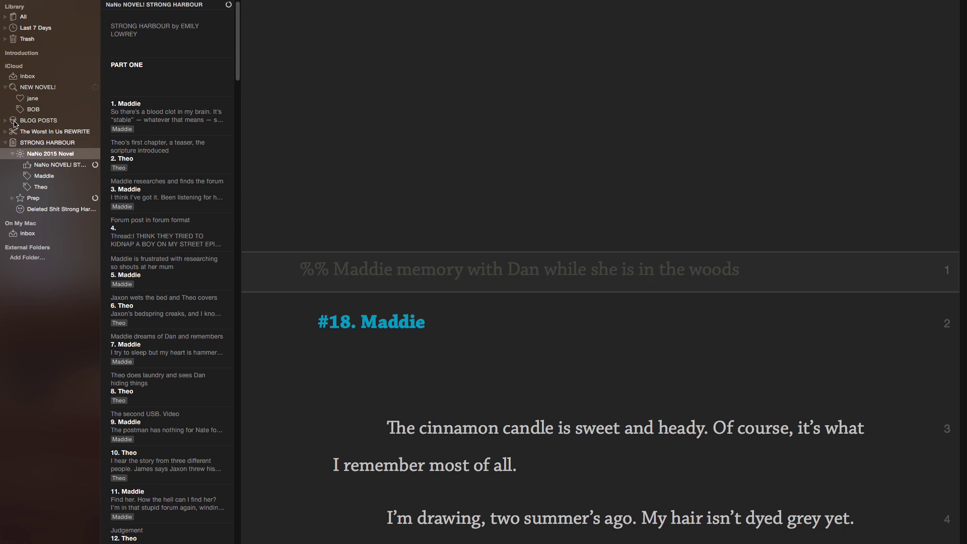
Step: Return to NEW NOVEL! and place the cursor at line 3 of CHAPTER 1
left_click(27, 89)
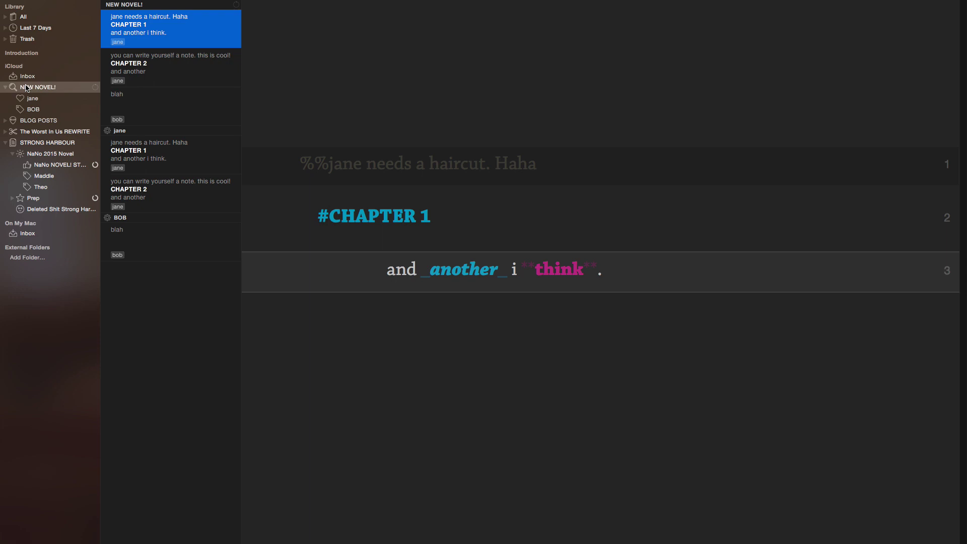
left_click(363, 265)
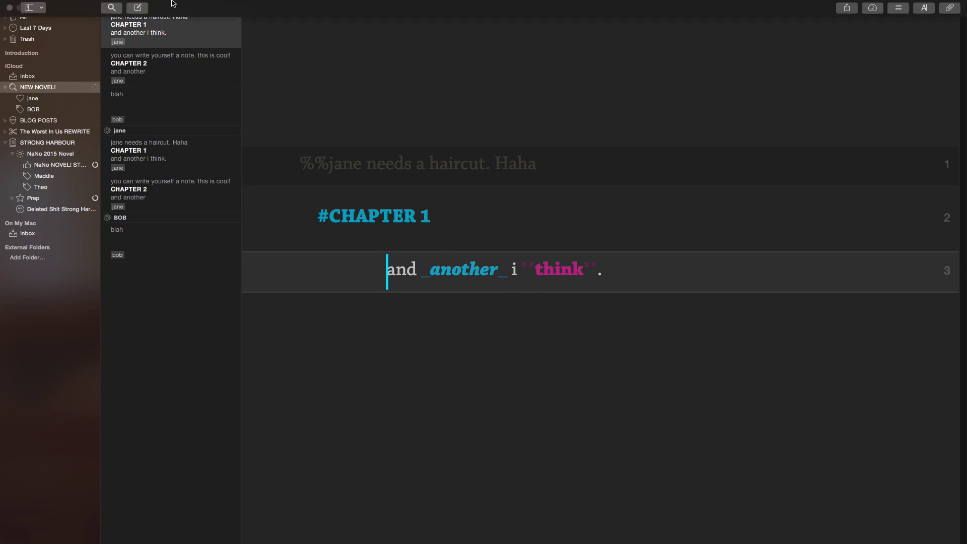
Step: Switch typewriter scrolling off, then set it to Center
left_click(149, 5)
mouse_move(152, 79)
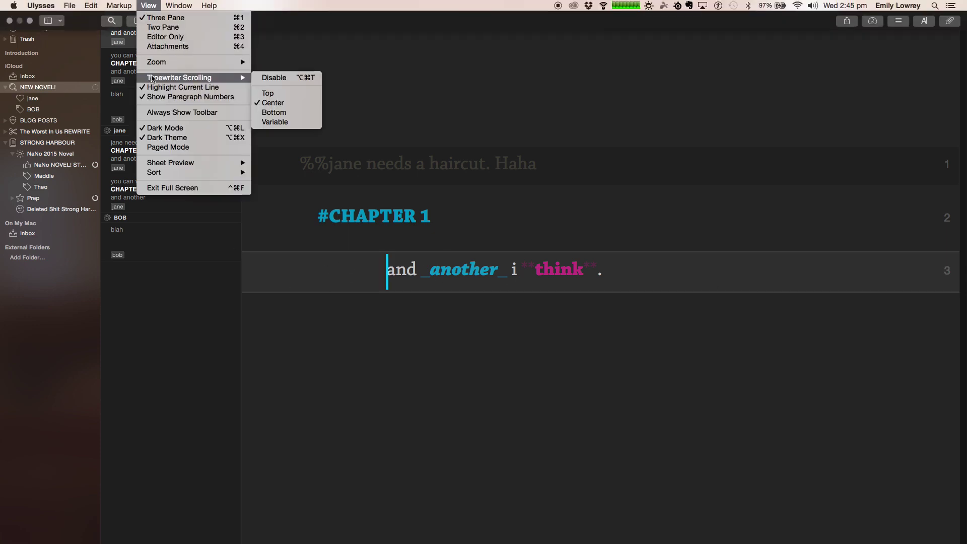
left_click(484, 299)
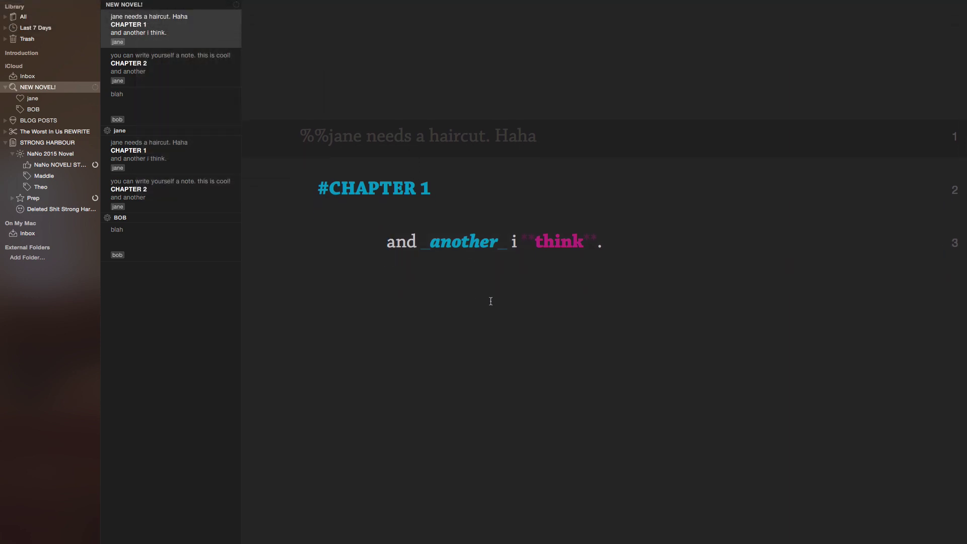
left_click(149, 5)
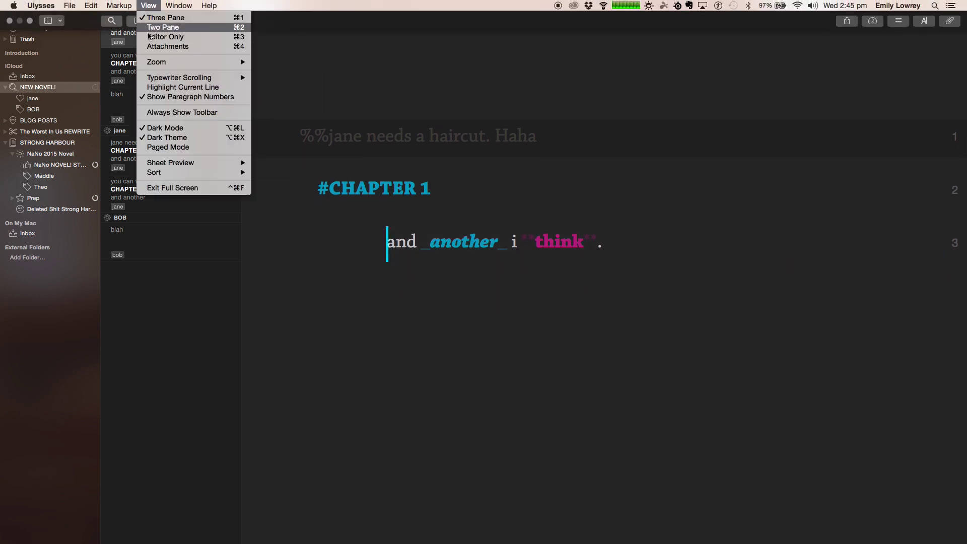
mouse_move(170, 63)
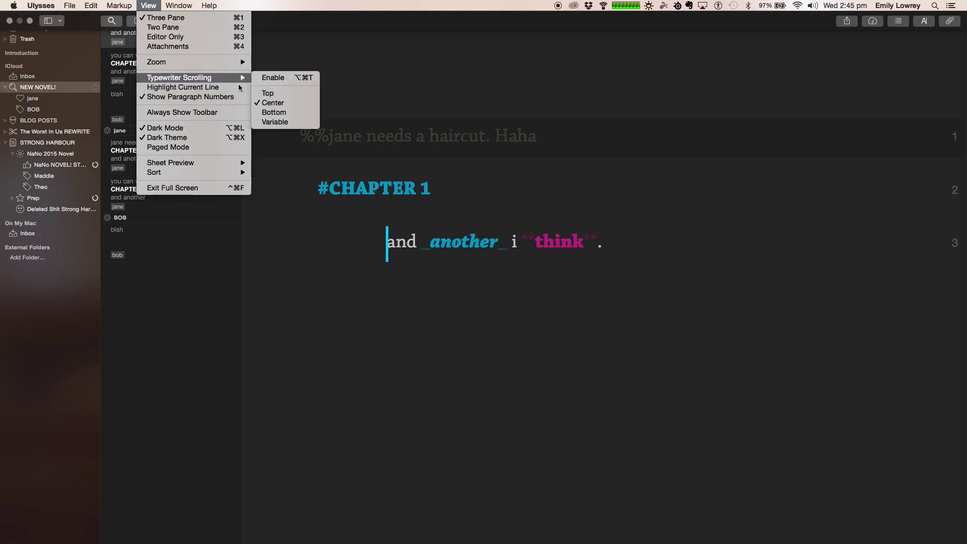
mouse_move(244, 78)
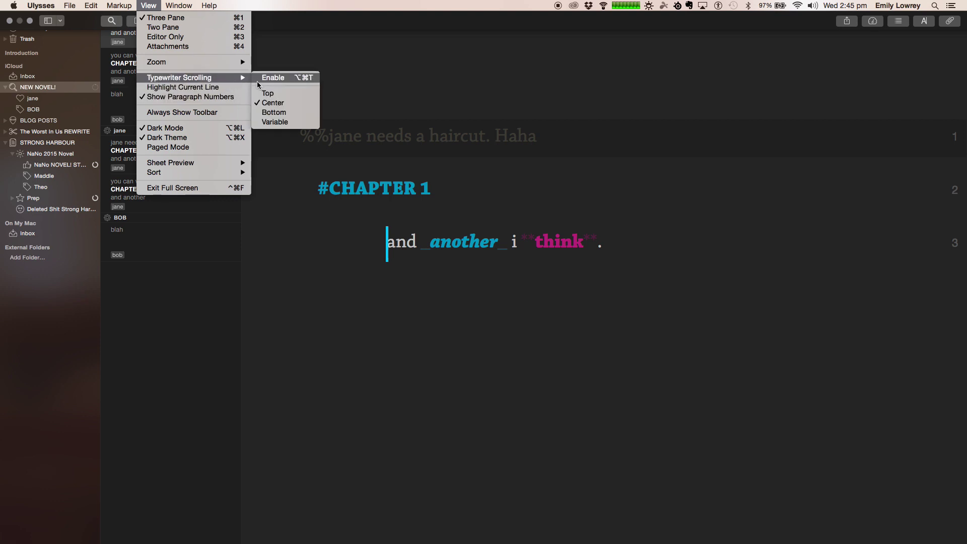
left_click(273, 103)
Step: Type 'lock', 'to', 'the centre', 'of the', 'screen' on separate lines after line 3
left_click(660, 272)
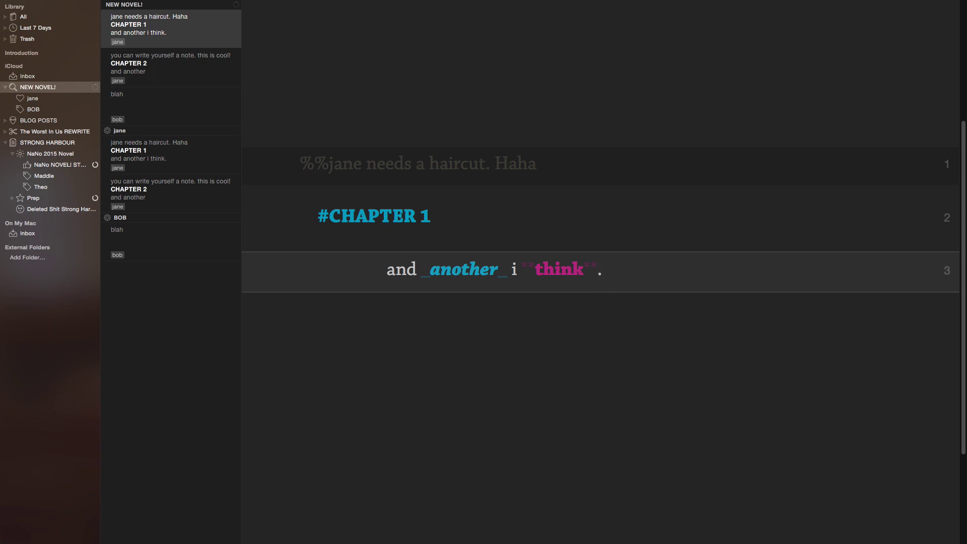
type("lock")
key("Return")
type("to")
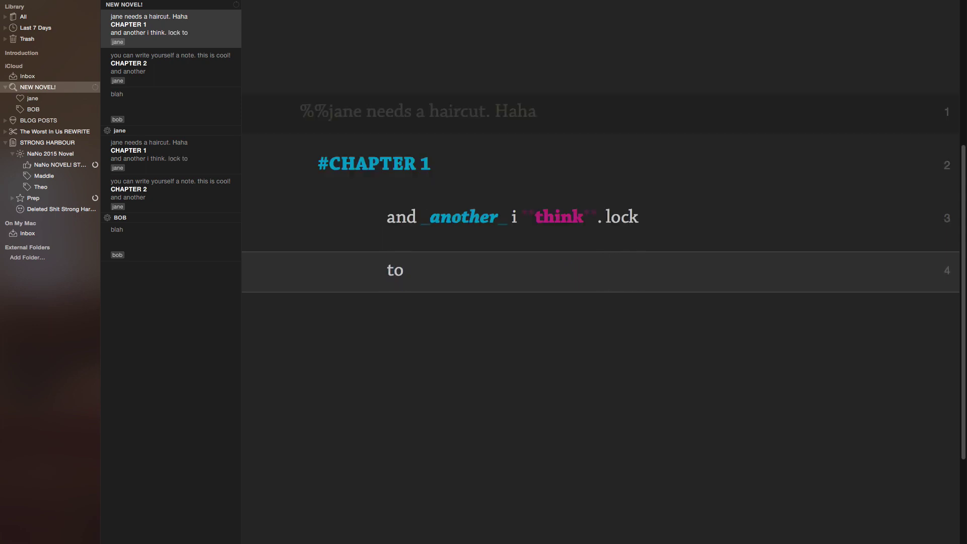
key("Return")
type("the centre")
key("Return")
type("of the")
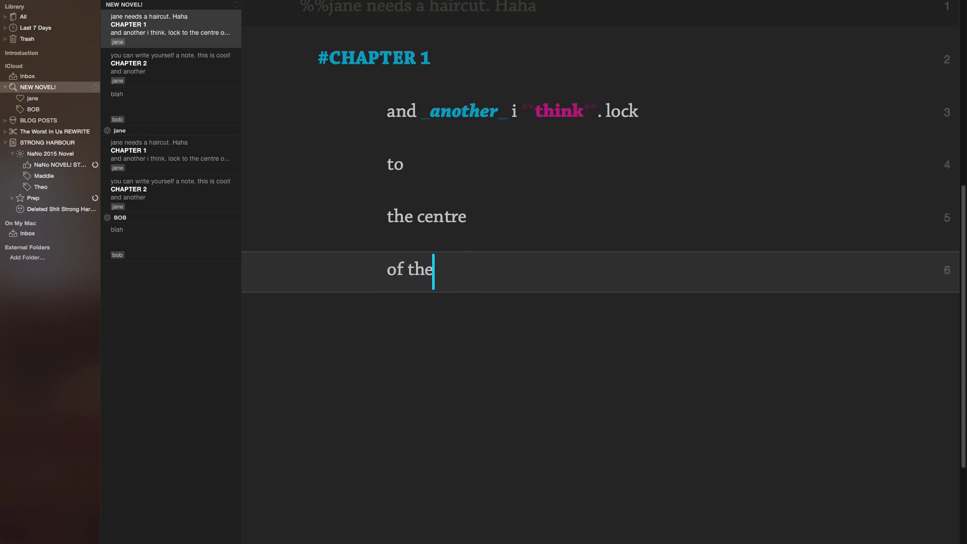
key("Return")
type("screen")
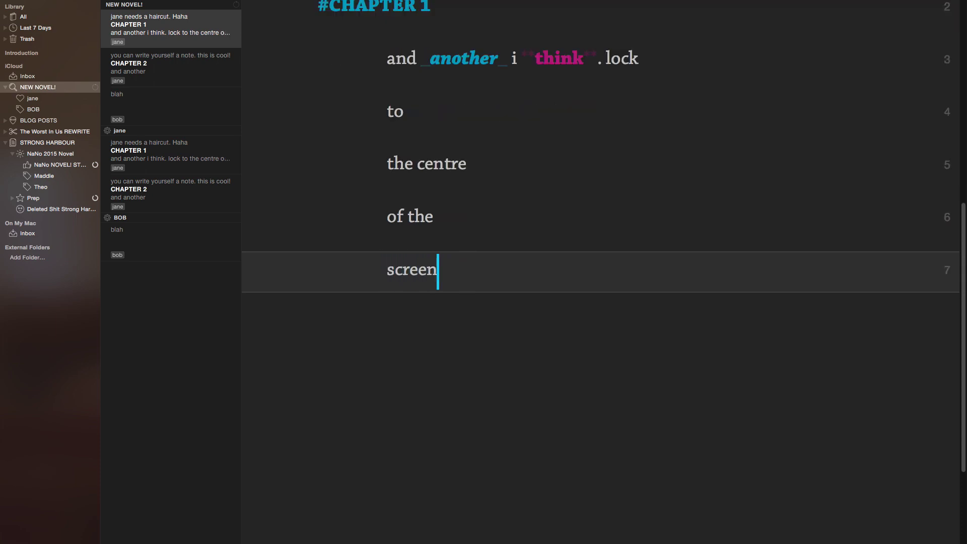
mouse_move(150, 6)
left_click(119, 6)
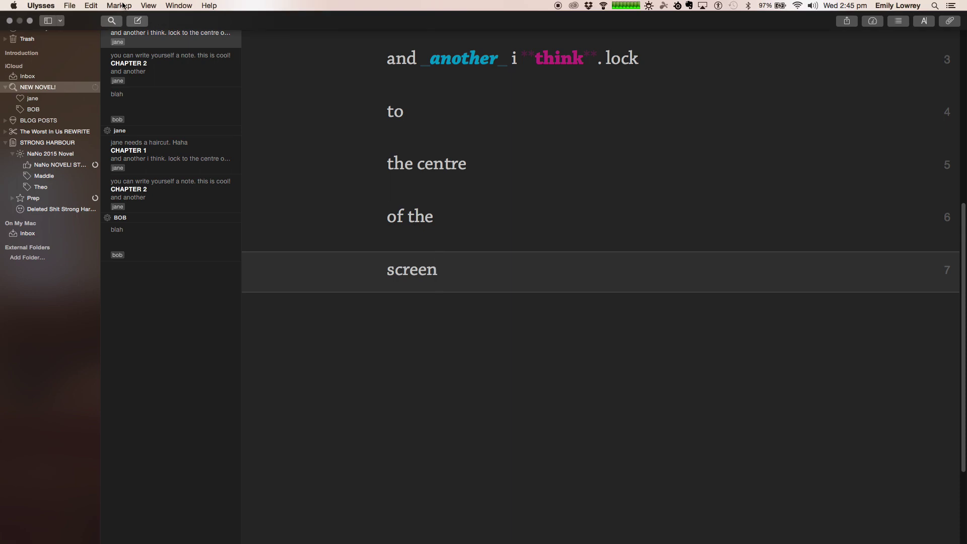
mouse_move(92, 6)
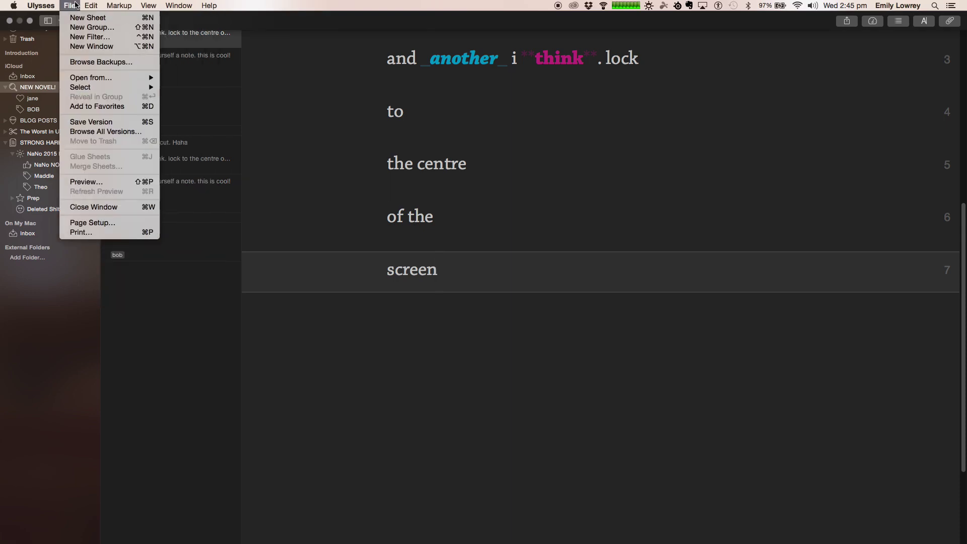
mouse_move(150, 6)
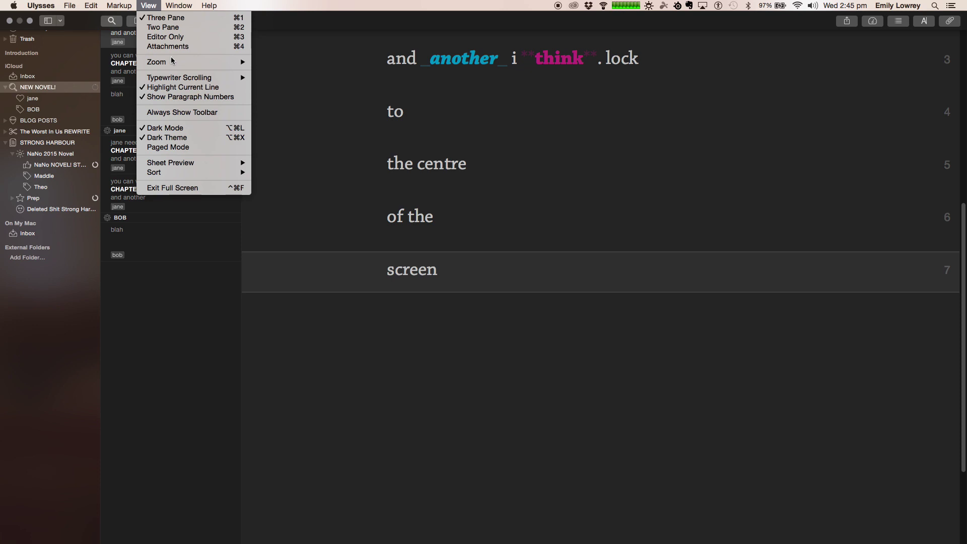
left_click(184, 132)
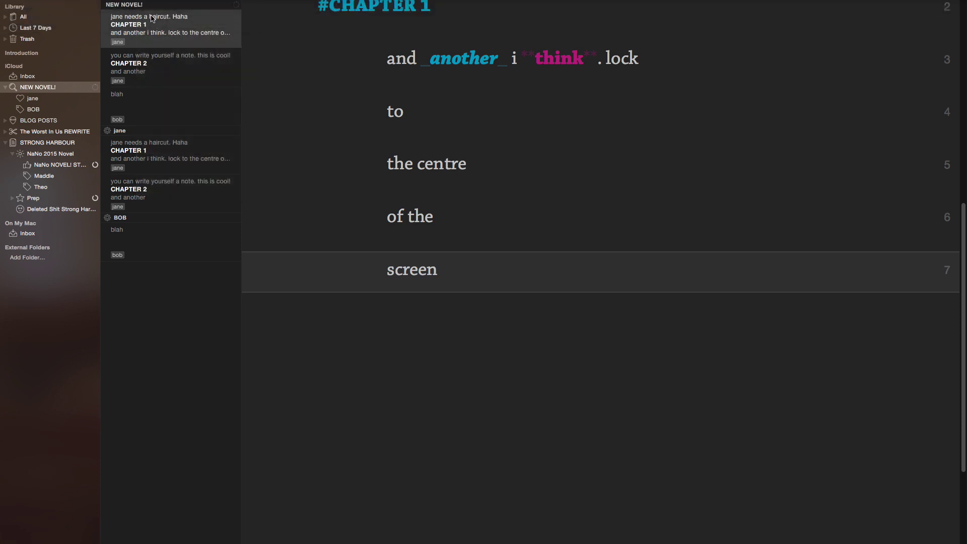
left_click(149, 5)
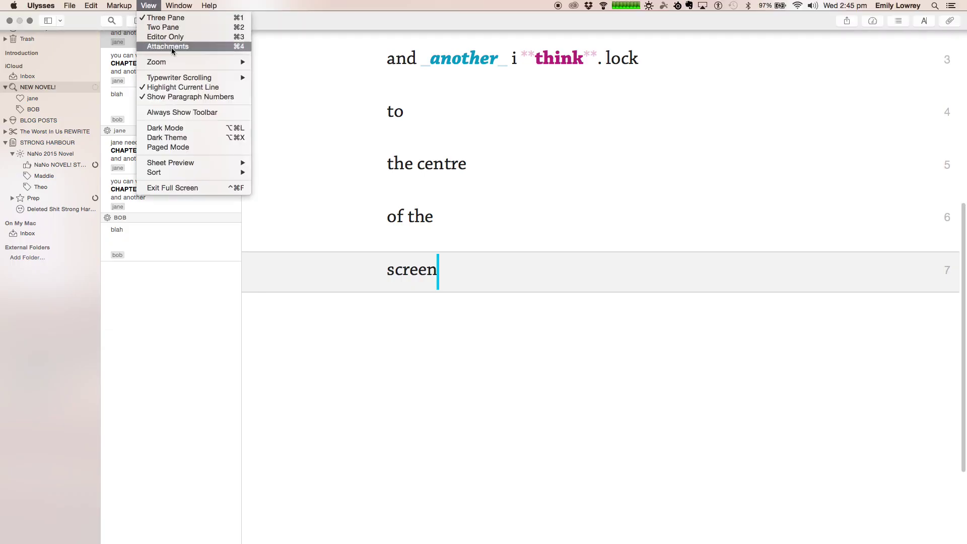
left_click(177, 129)
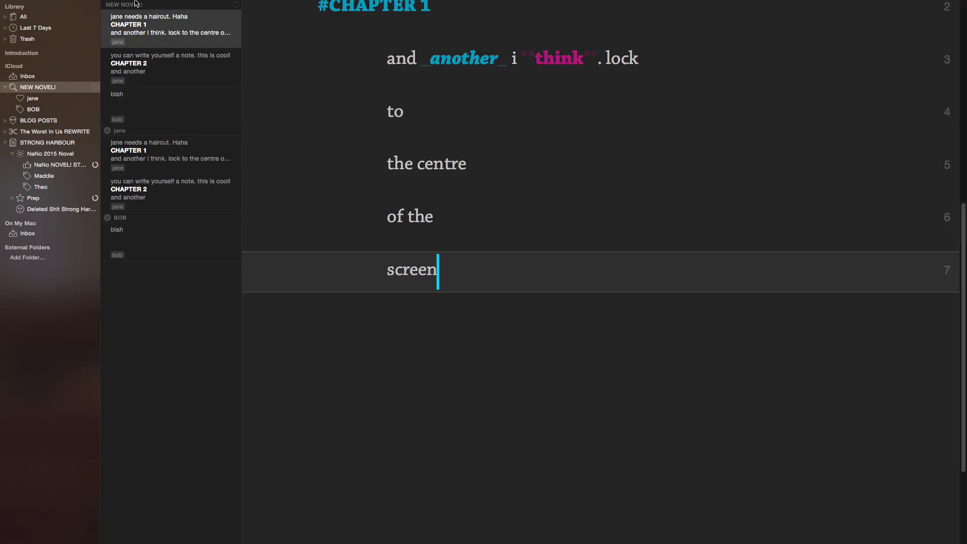
left_click(149, 5)
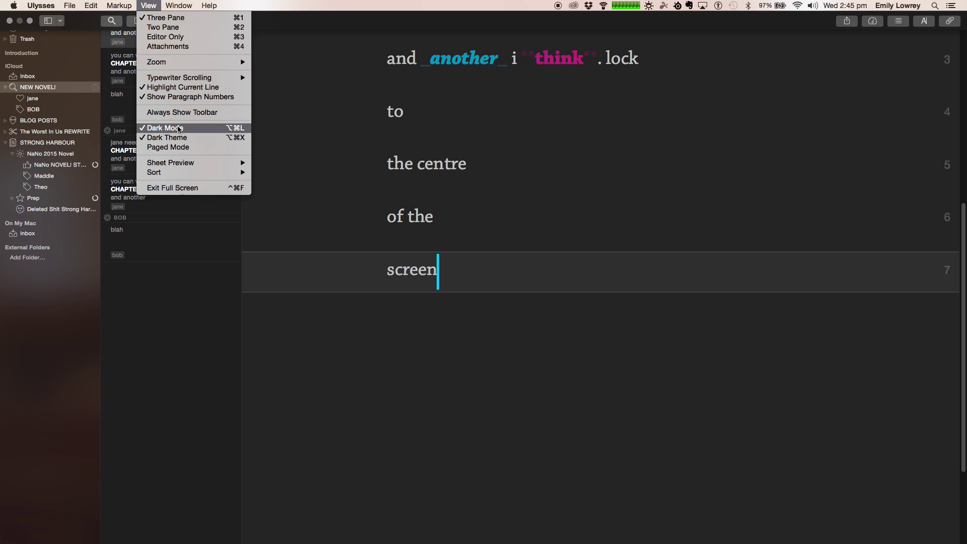
left_click(154, 5)
left_click(619, 132)
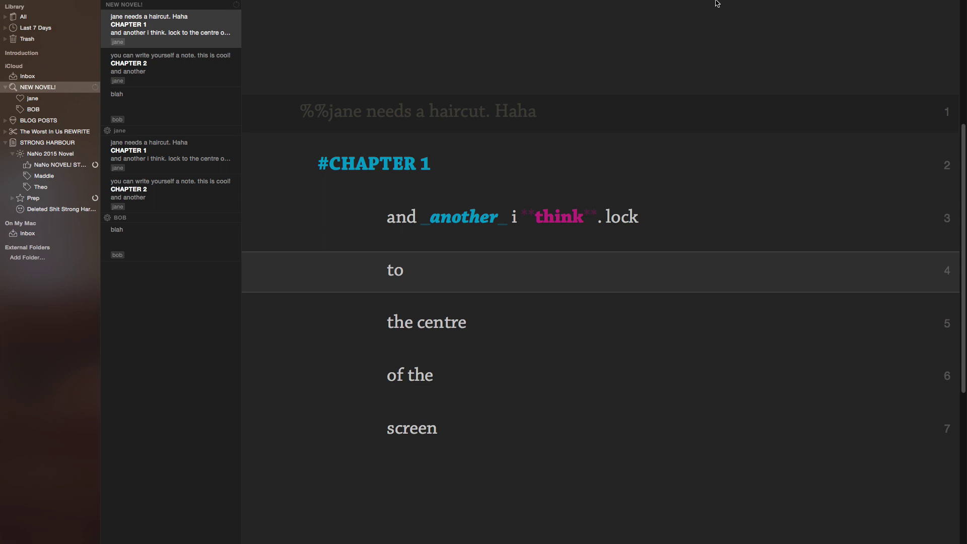
Step: Preview CHAPTER 1 as a DOCX export using the Simple Novel style on A4 paper
mouse_move(846, 21)
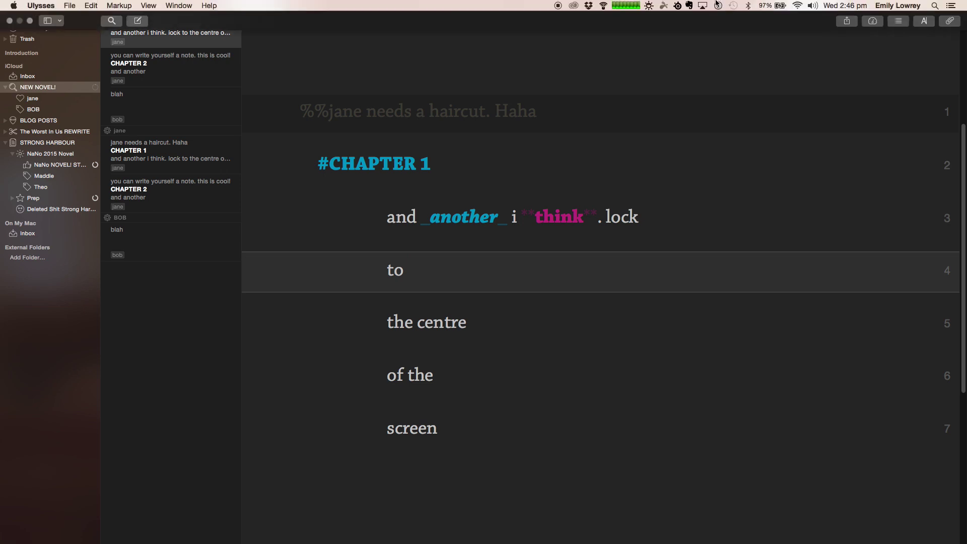
left_click(845, 20)
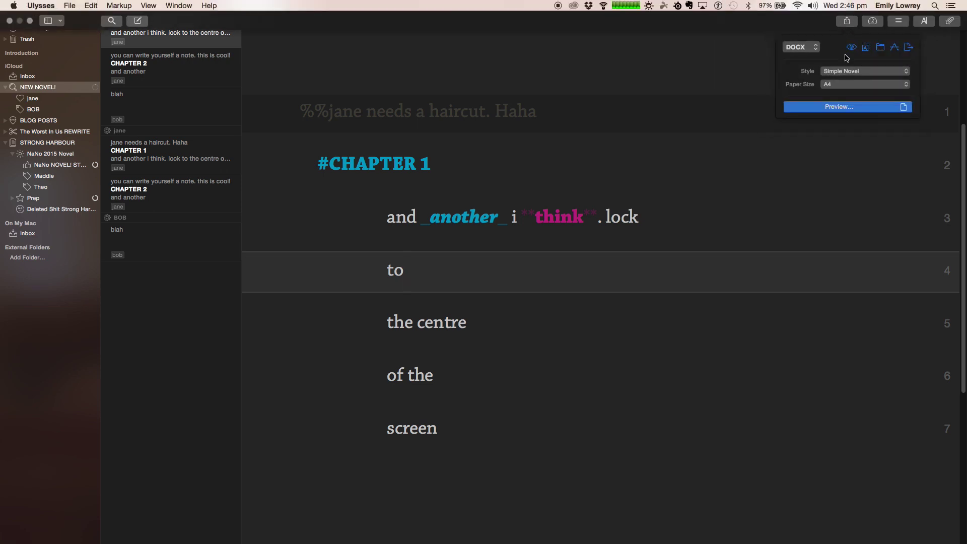
left_click(816, 49)
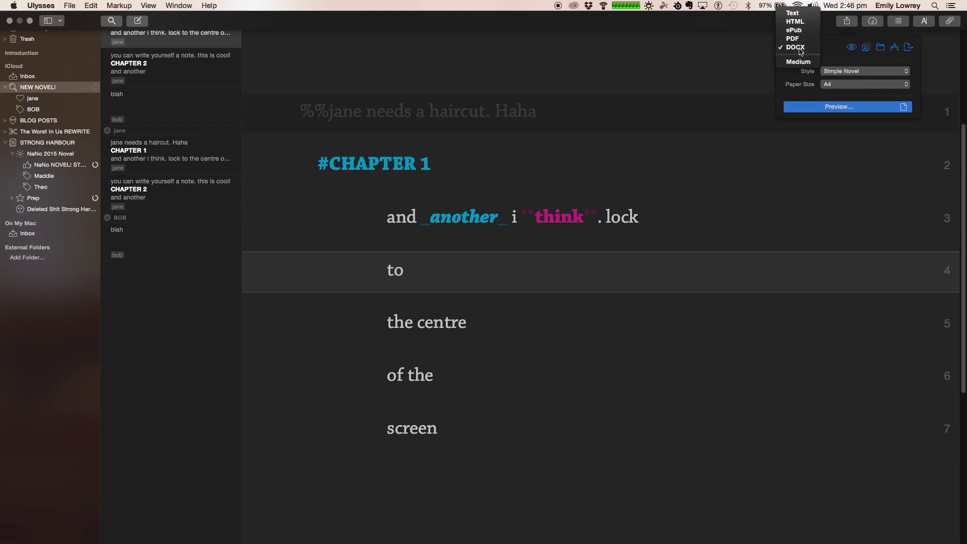
left_click(801, 47)
left_click(841, 34)
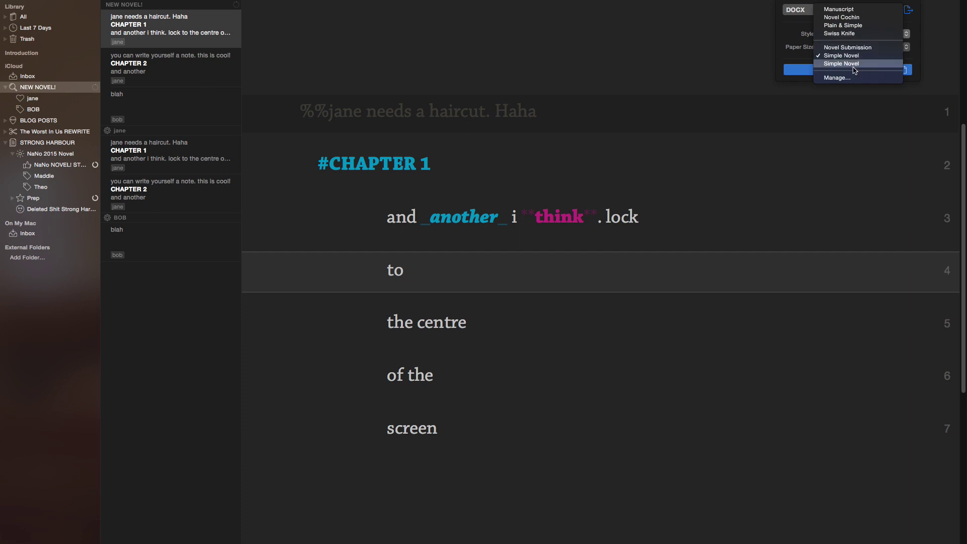
left_click(855, 64)
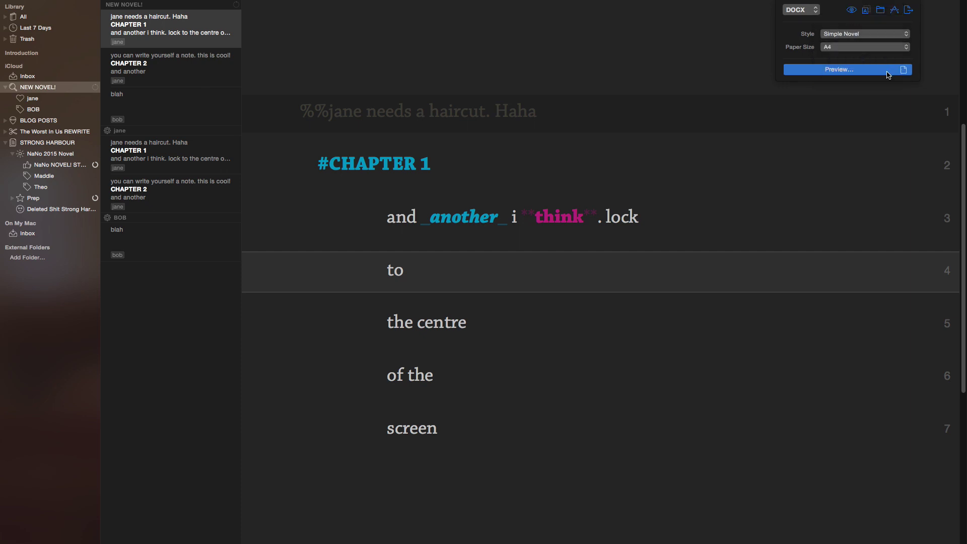
left_click(847, 75)
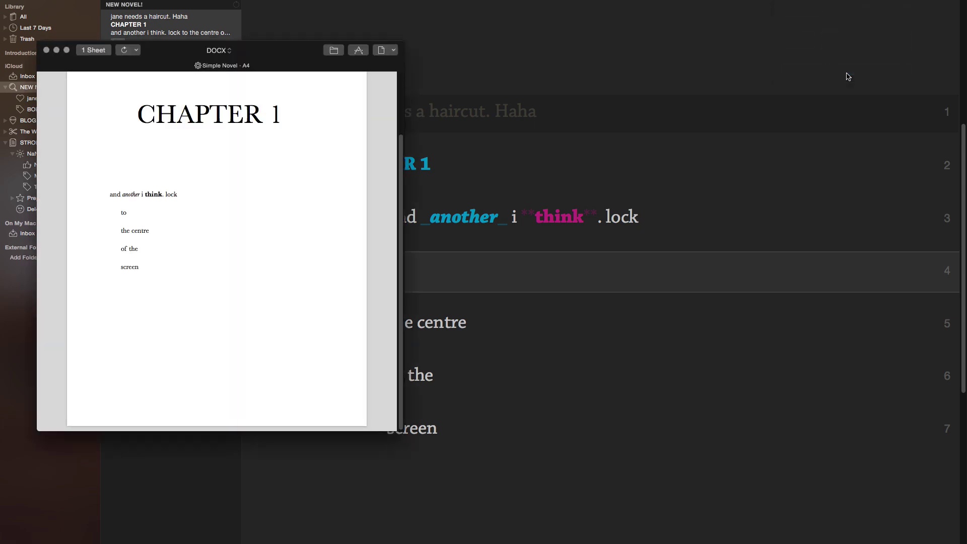
scroll(201, 225, "up", 3)
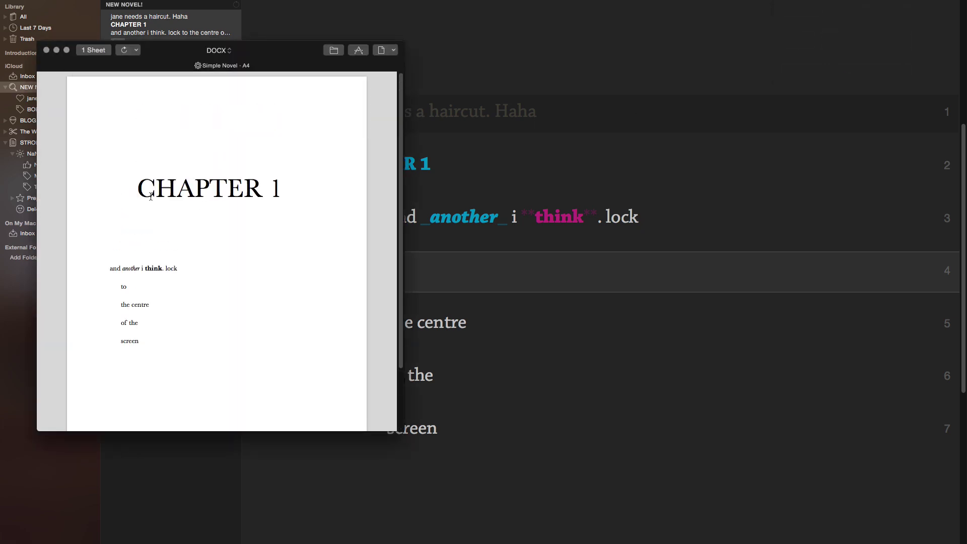
left_click(46, 50)
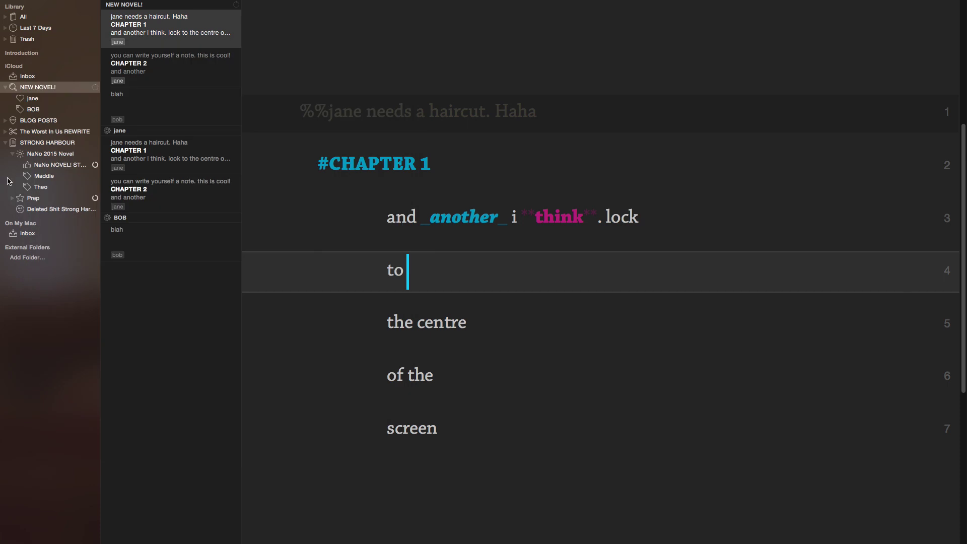
left_click(46, 144)
left_click(45, 154)
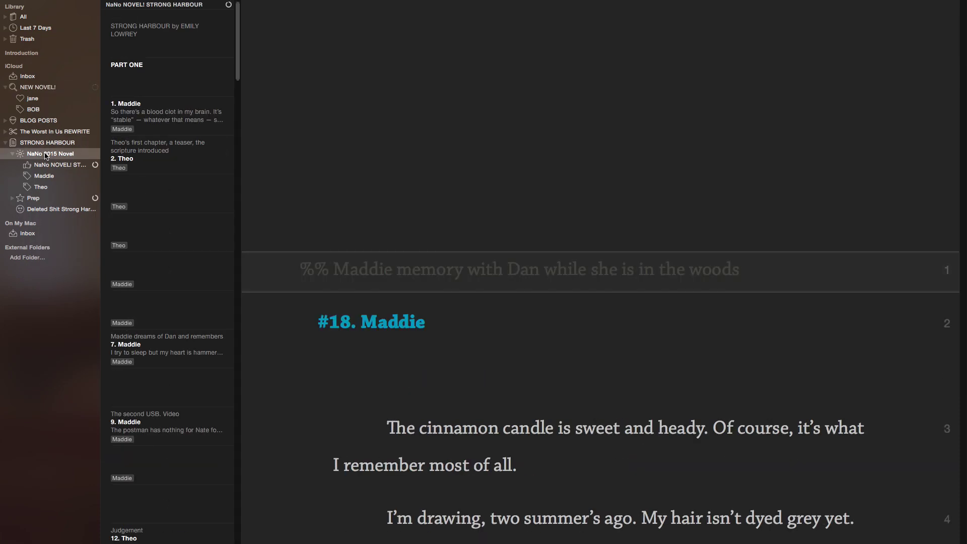
left_click(847, 21)
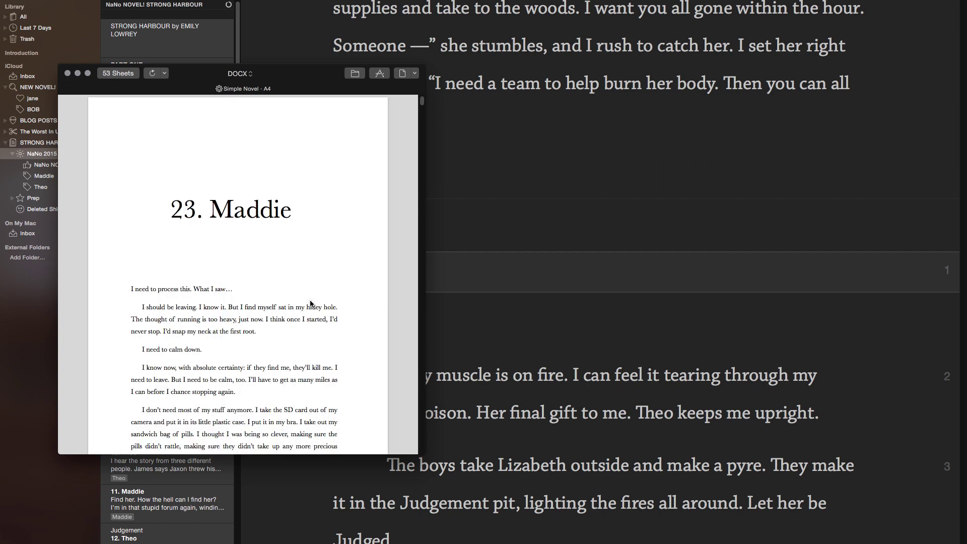
scroll(311, 301, "down", 10)
scroll(312, 300, "down", 10)
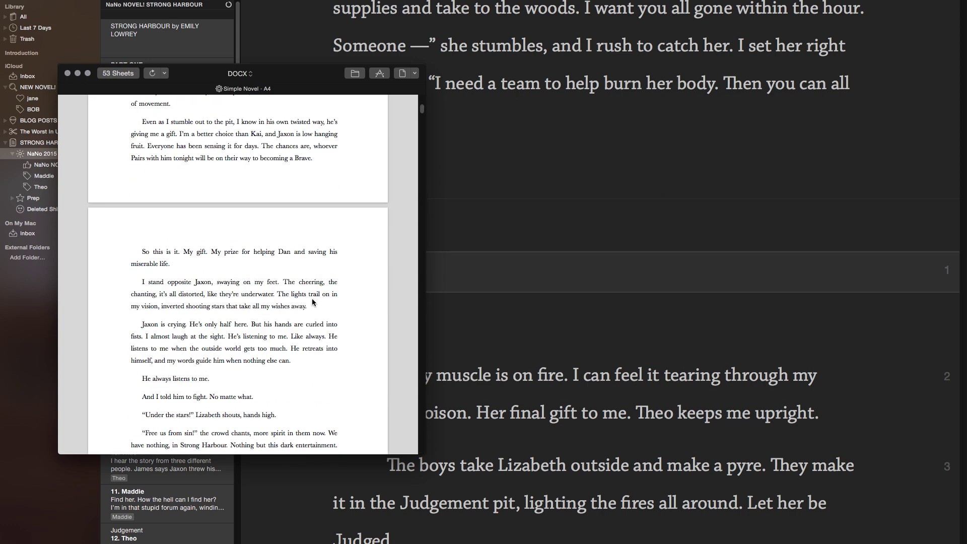
left_click(68, 74)
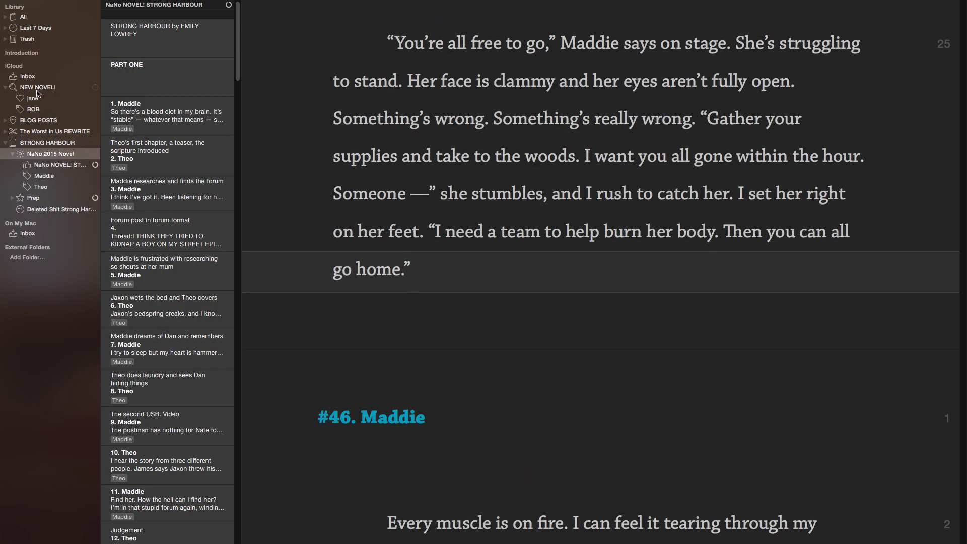
left_click(37, 89)
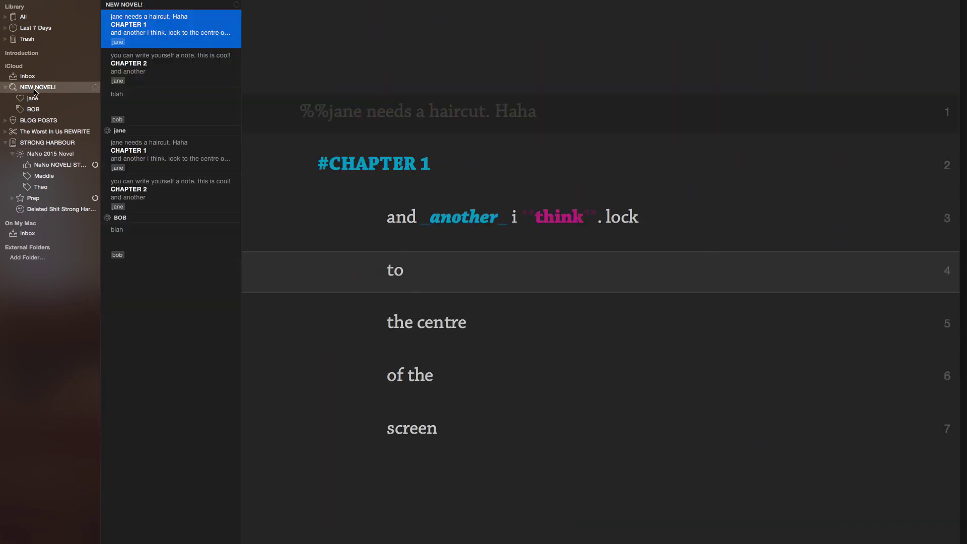
Step: Switch to Editor Only (⌘3) and add a new line after 'screen': 'and this is all distraction free!! yeassssssssssss!'
key("super+3")
left_click(522, 415)
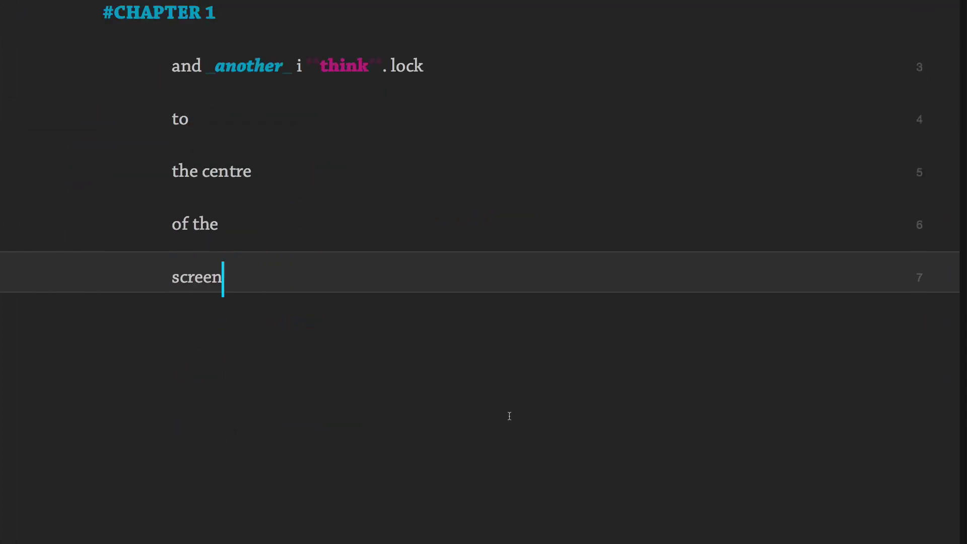
key("Return")
type("and ")
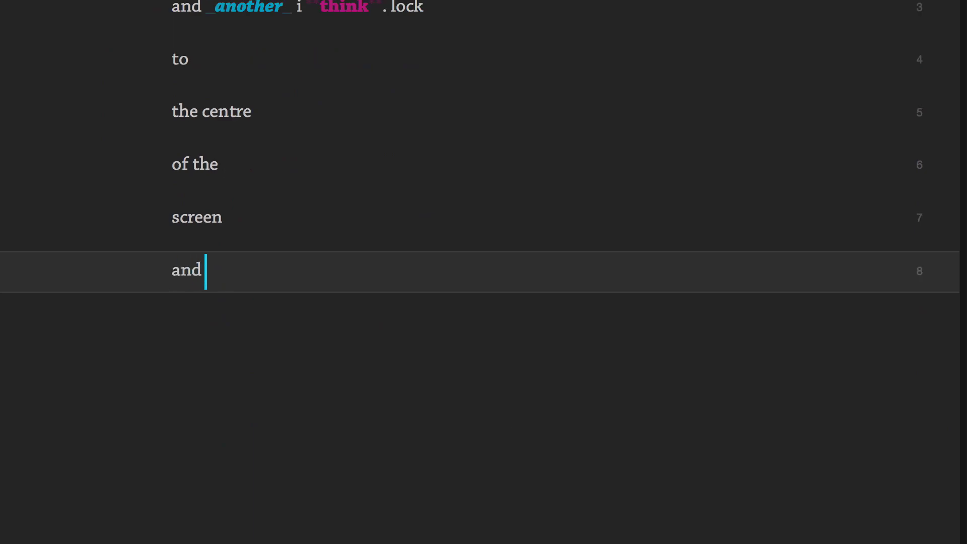
type("this is all distr")
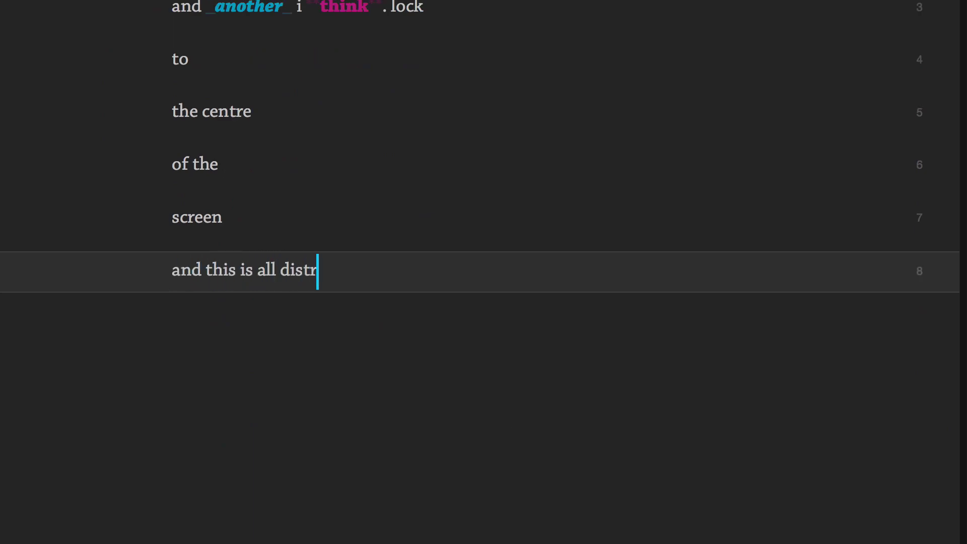
type("action free!!")
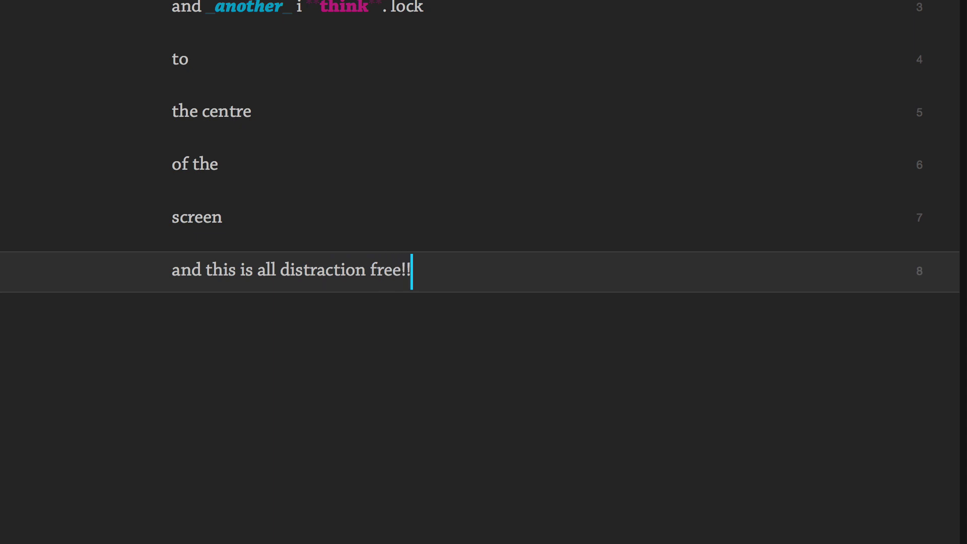
type(" yeassssssssssss!")
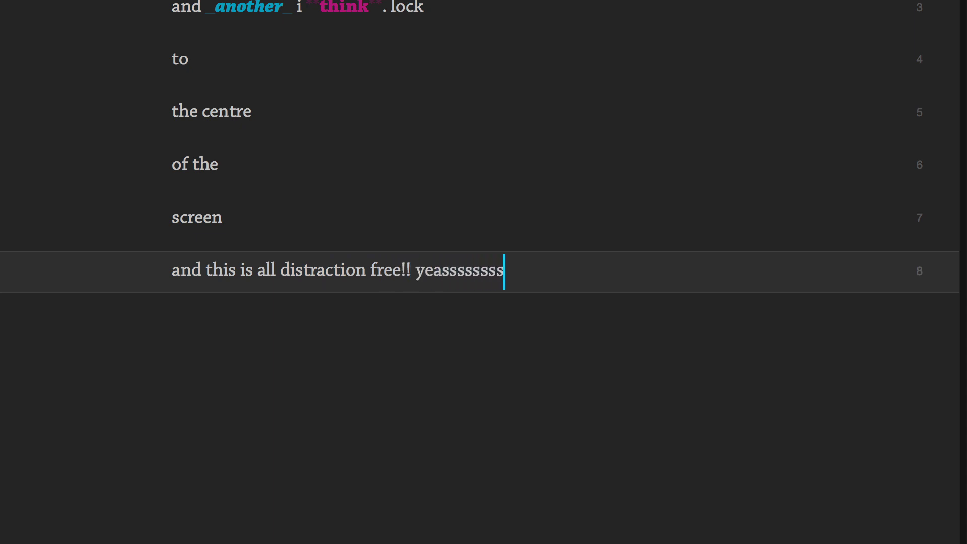